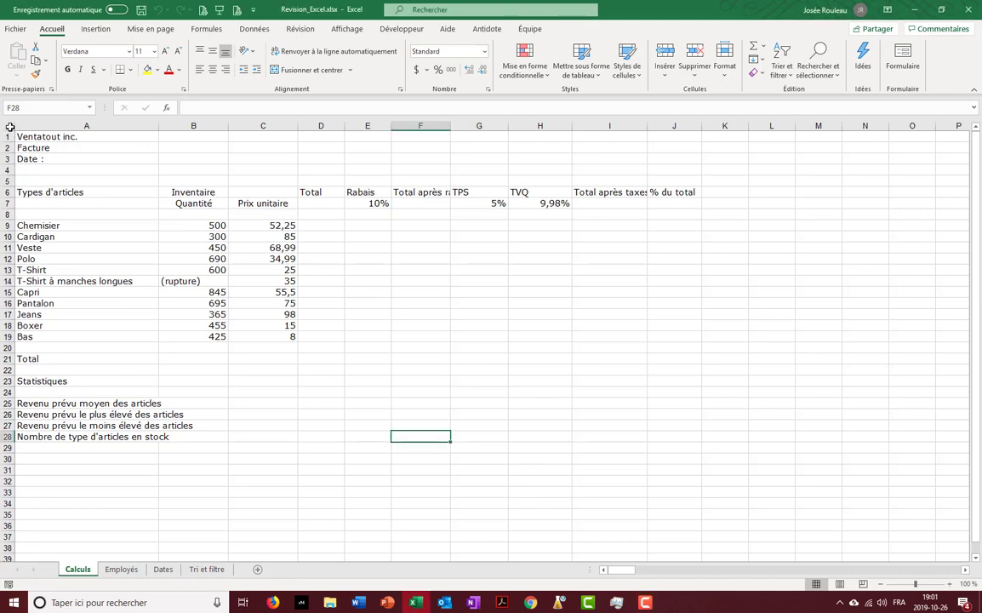
Set the whole sheet to Century Gothic size 10 and auto-fit every column to its contents.
click(10, 127)
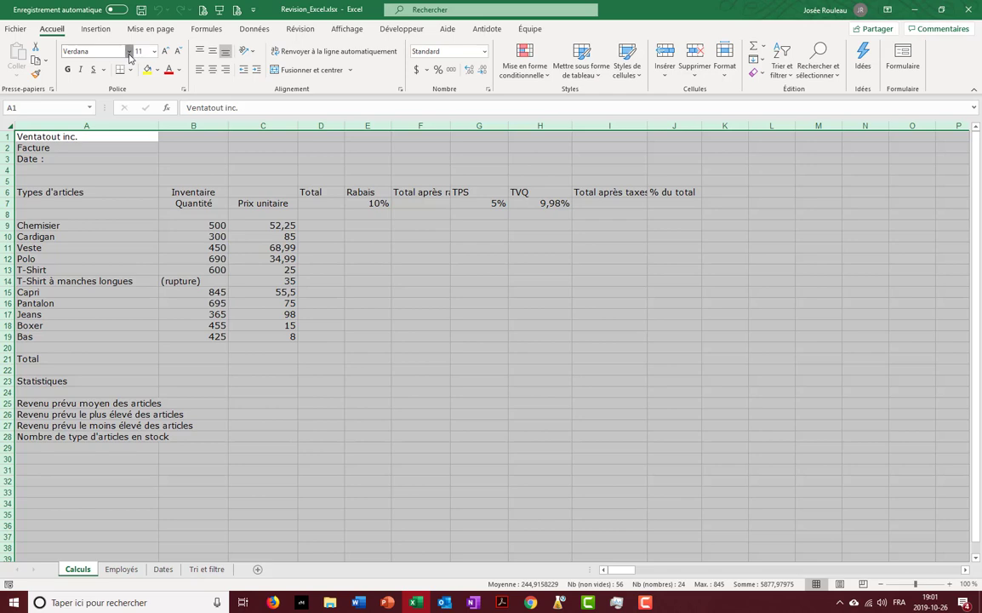
click(129, 52)
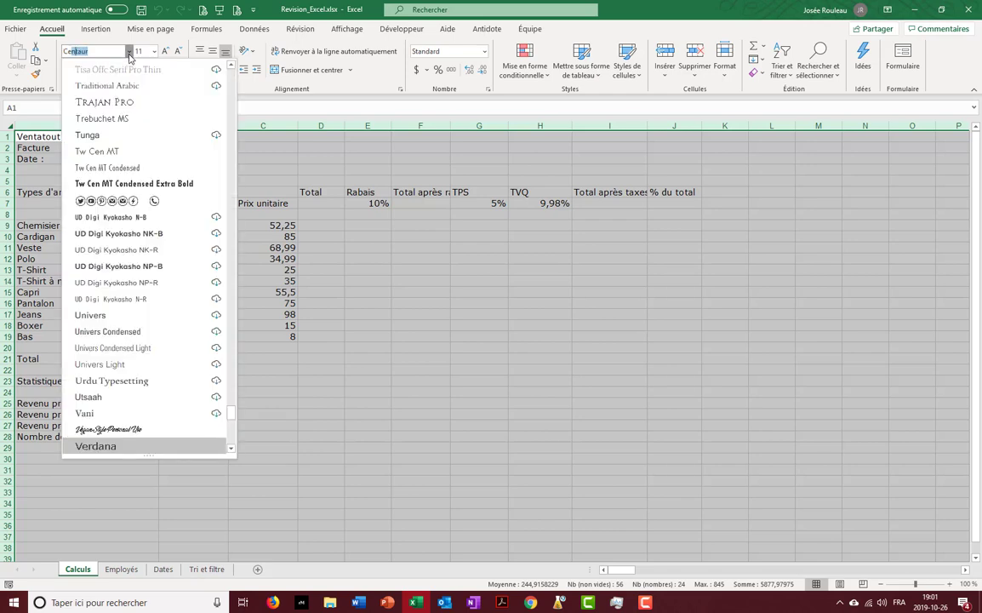
text(Centur)
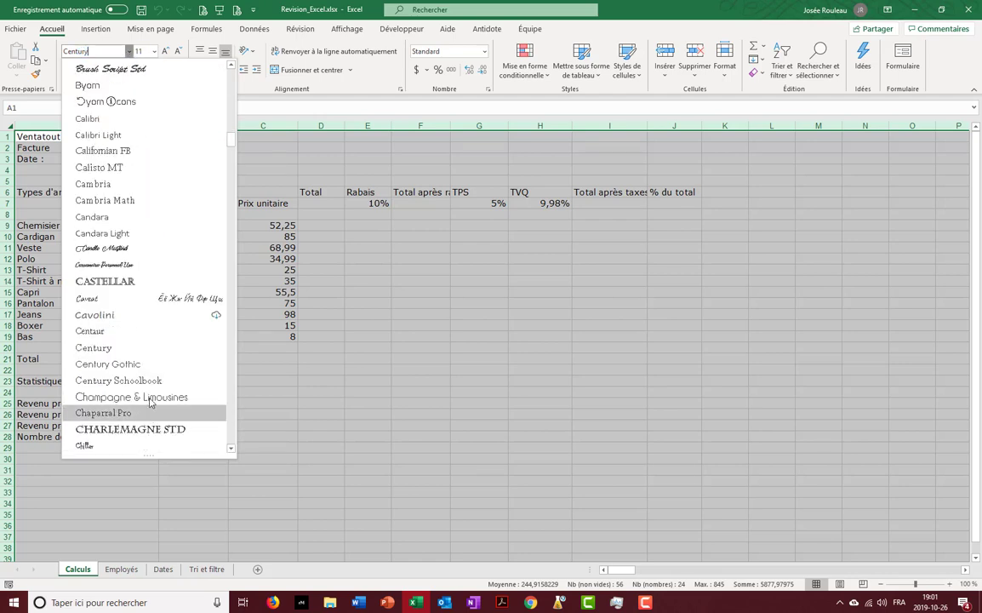
key(Return)
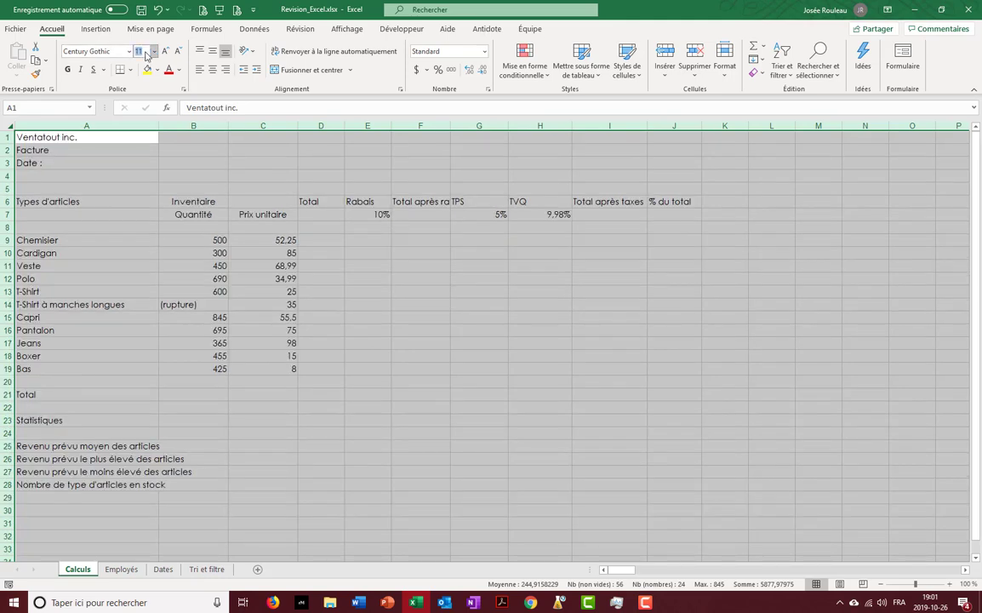
text(10)
key(Return)
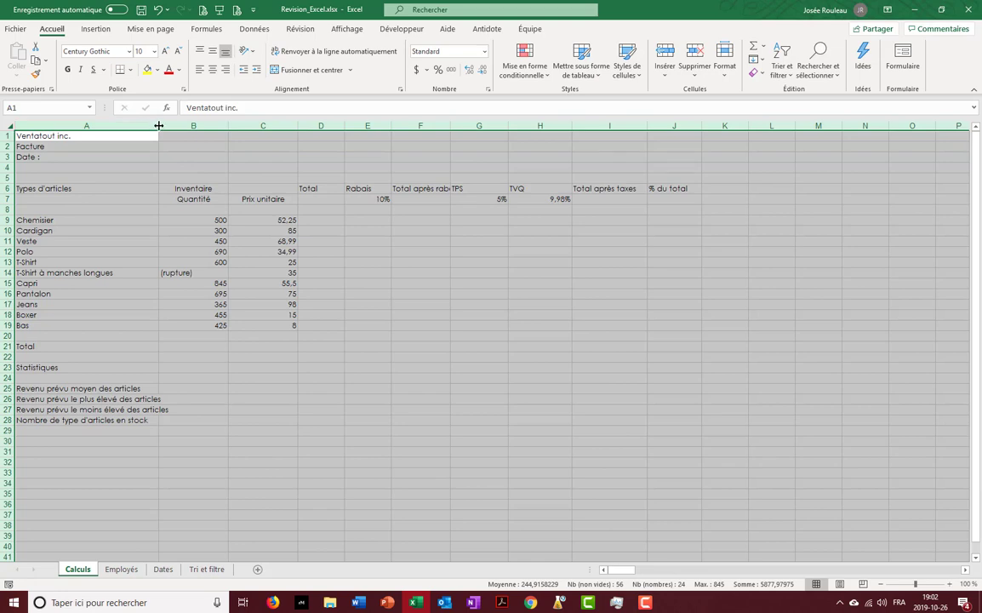
double_click(158, 125)
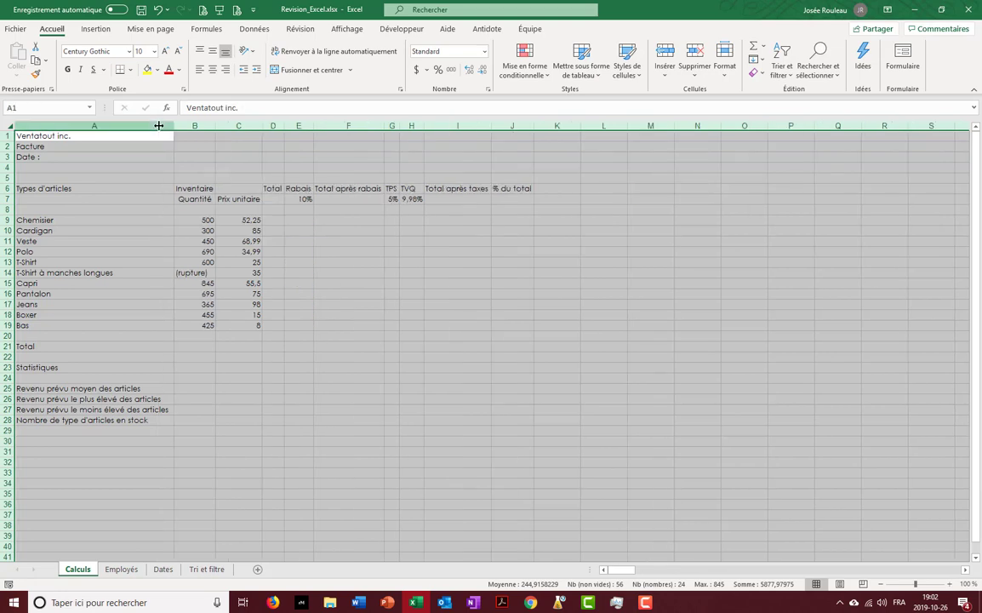
click(230, 242)
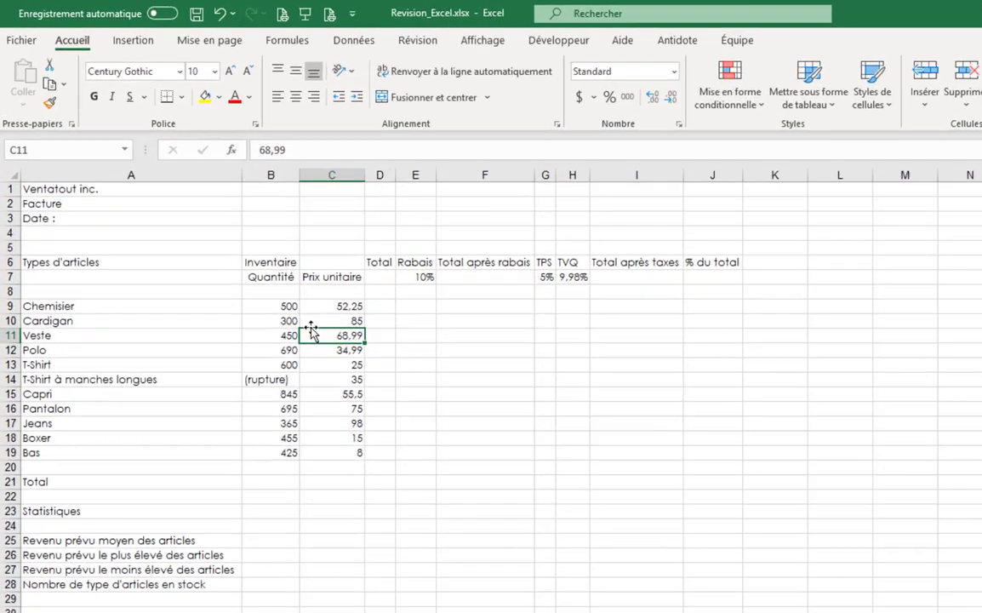
Merge and centre 'Ventatout inc.' across A1:J1 with a light violet fill.
click(189, 190)
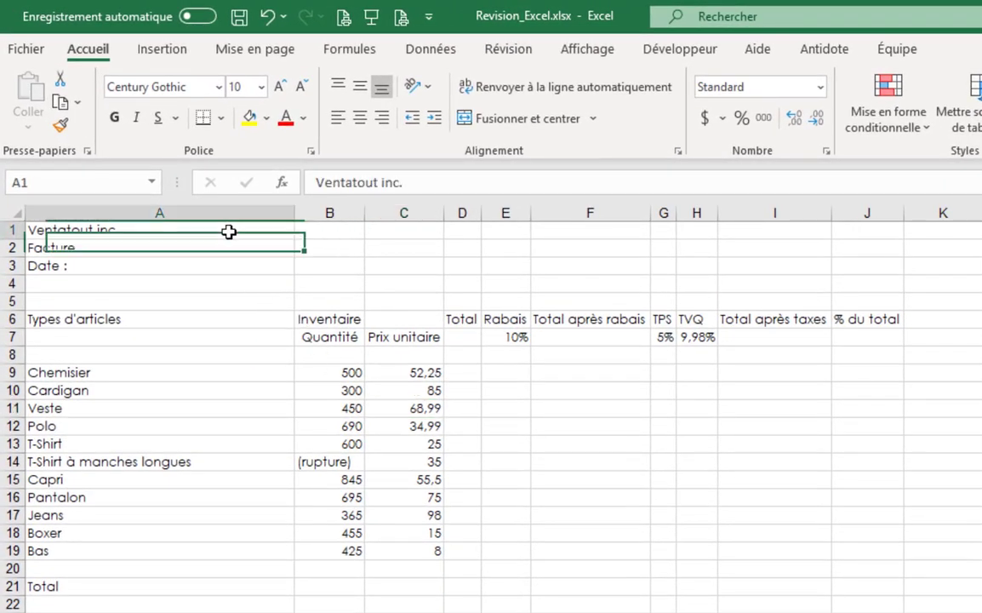
drag(228, 232, 851, 228)
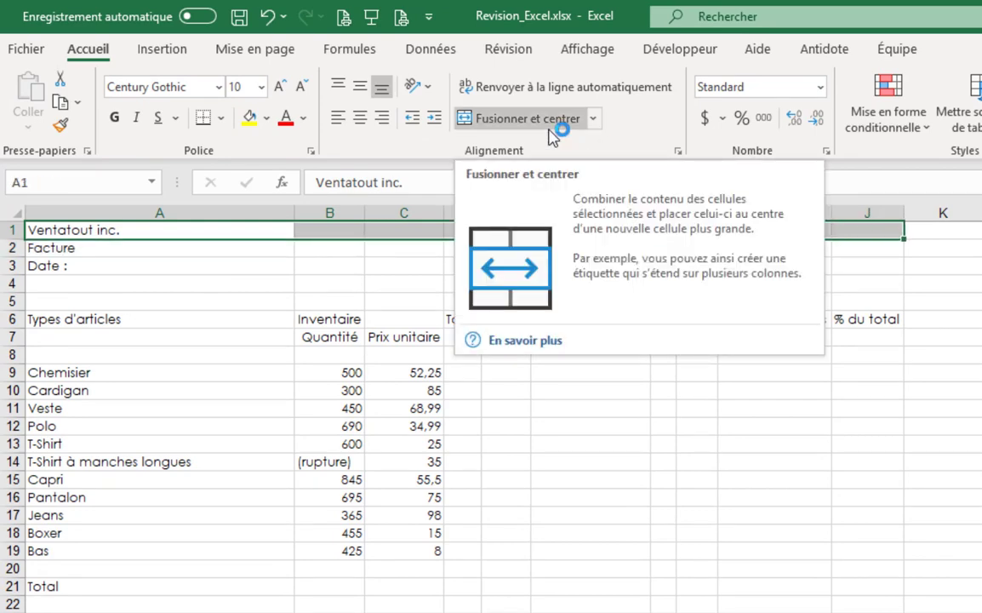
click(550, 128)
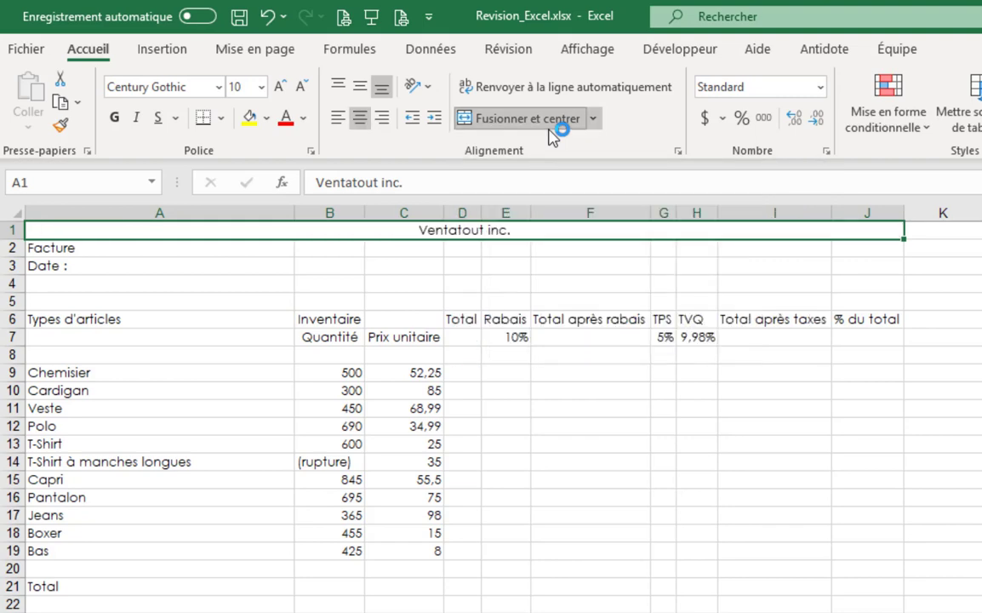
click(267, 120)
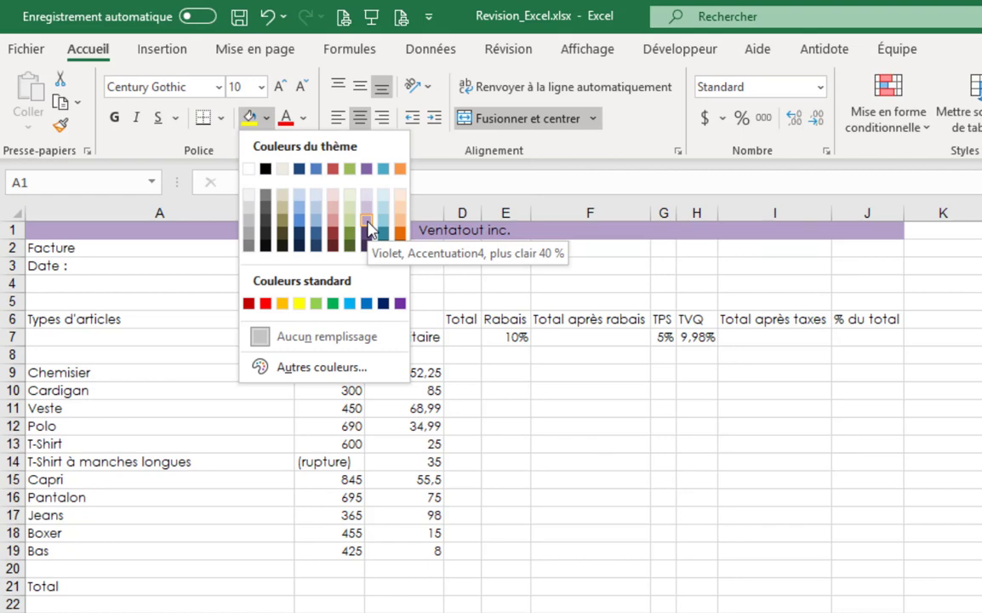
click(369, 226)
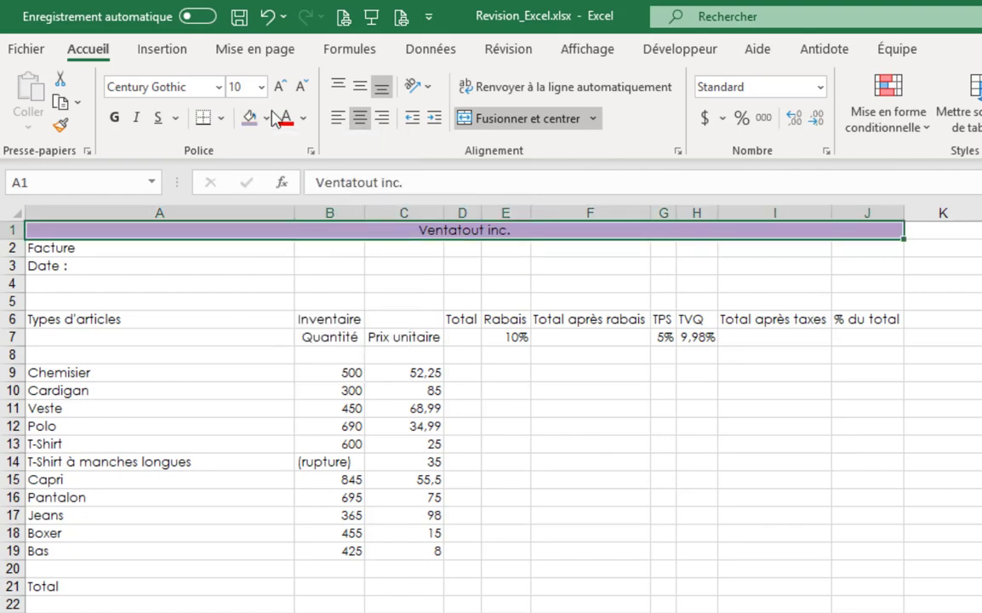
Format the company name in Broadway, size 16, italic.
click(218, 89)
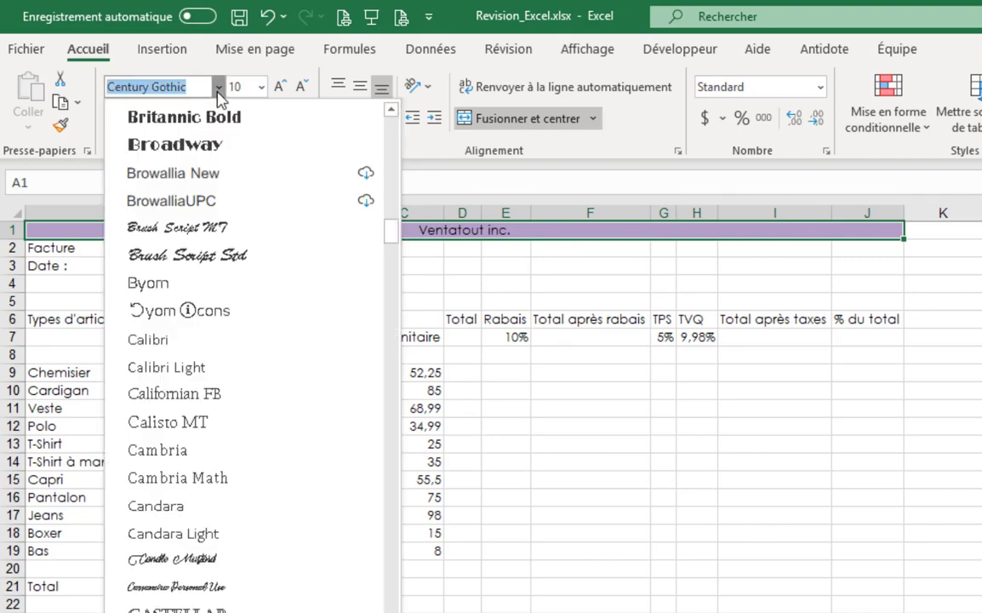
click(234, 146)
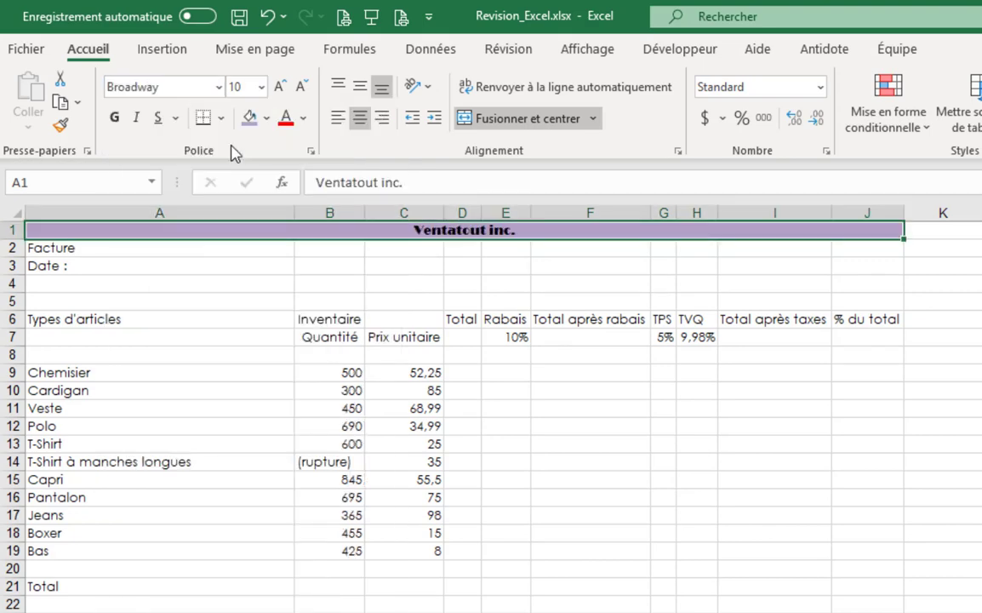
click(262, 89)
click(250, 252)
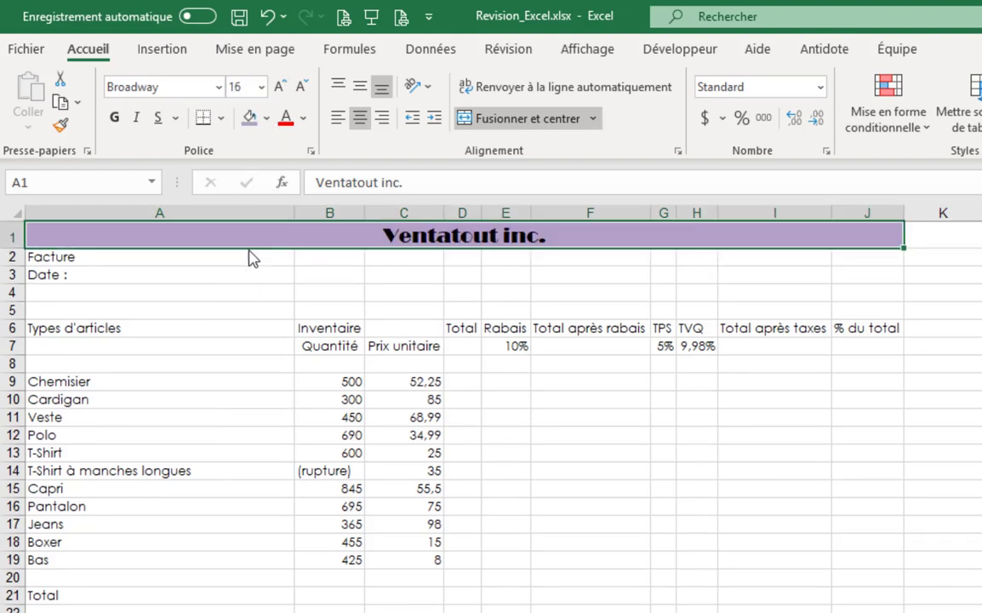
click(135, 118)
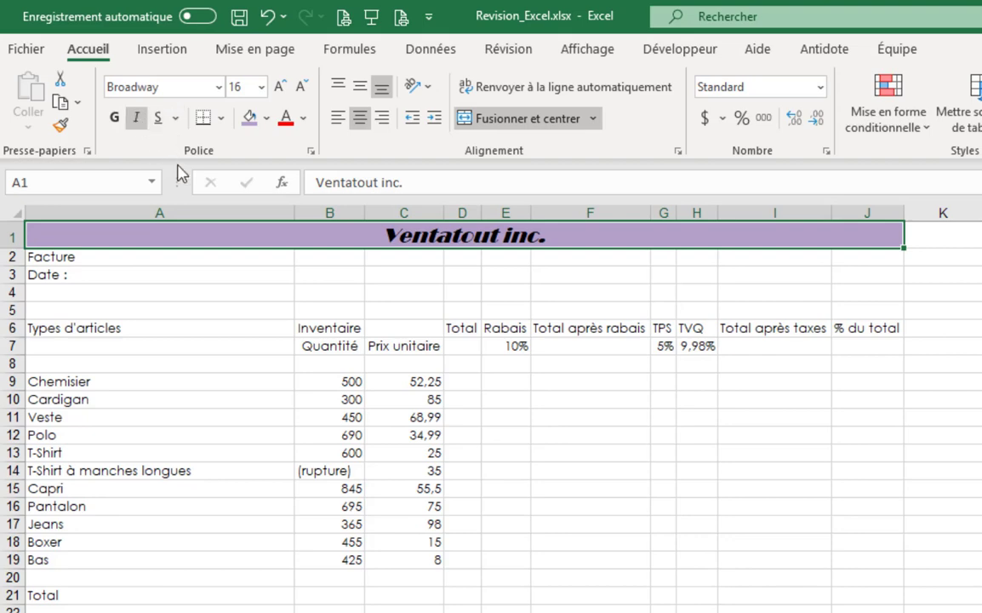
click(153, 251)
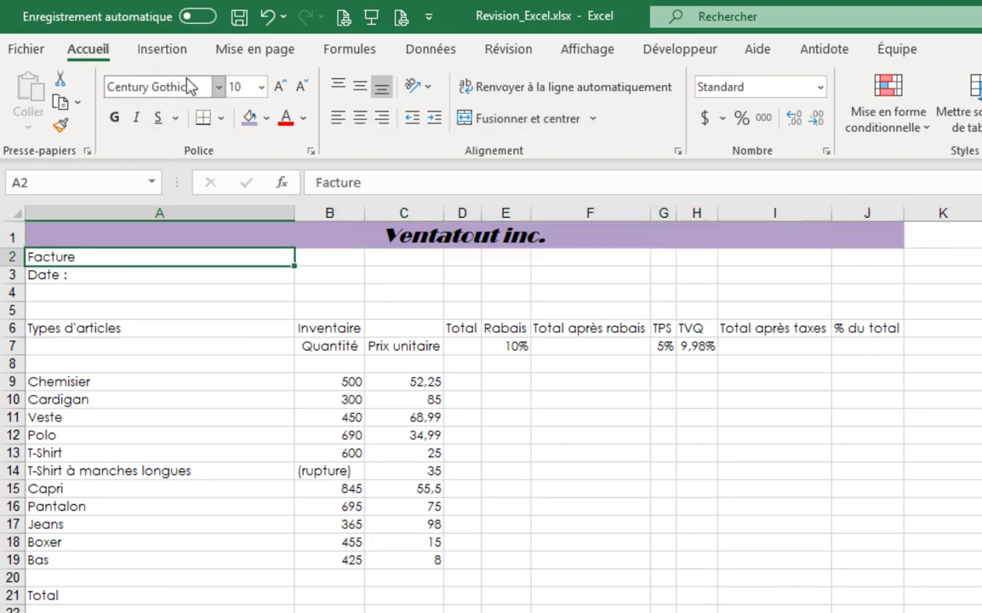
Set 'Facture' in A2 to Broadway size 12.
click(219, 87)
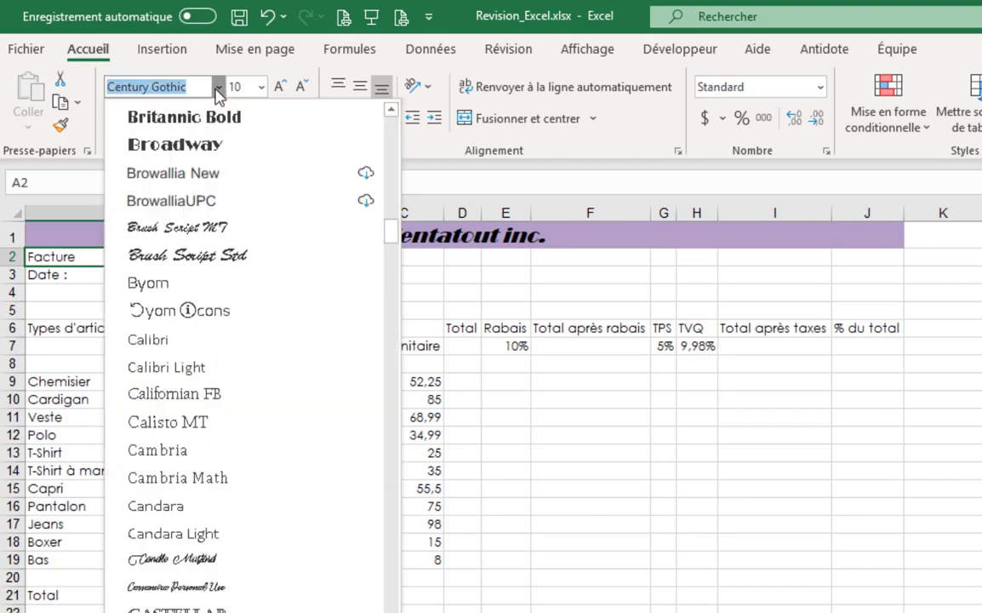
click(228, 146)
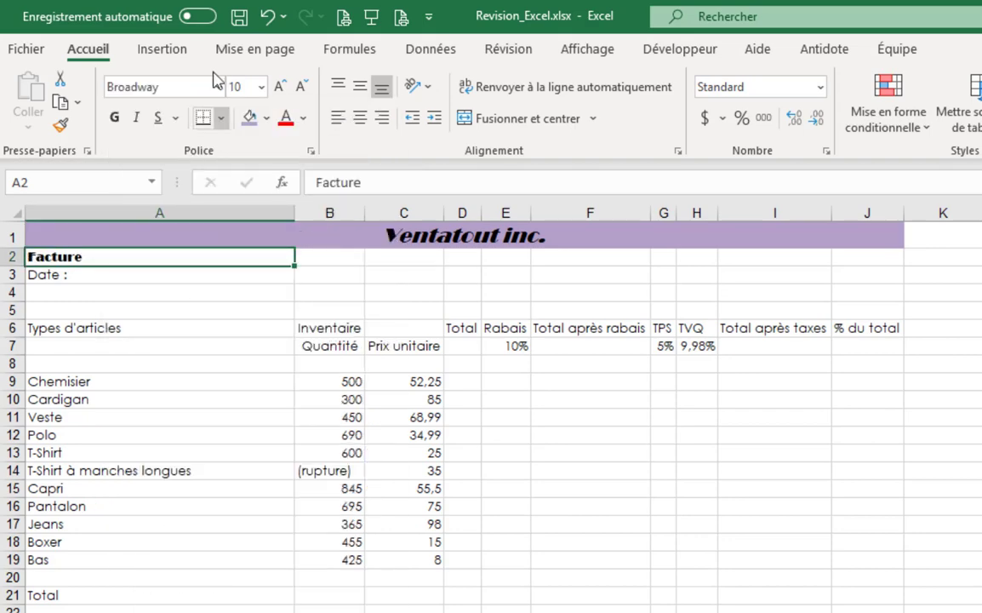
click(260, 87)
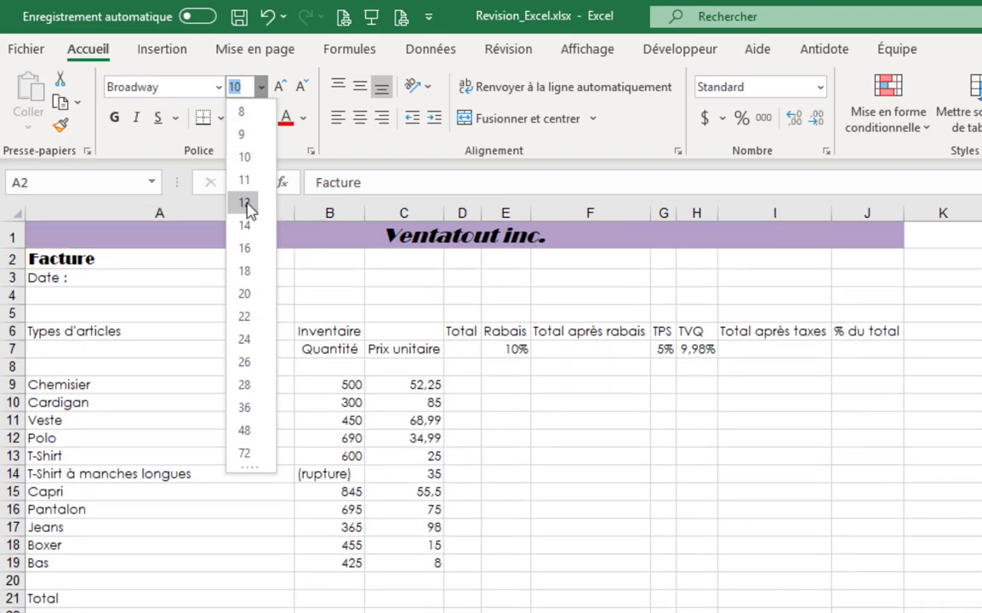
click(246, 202)
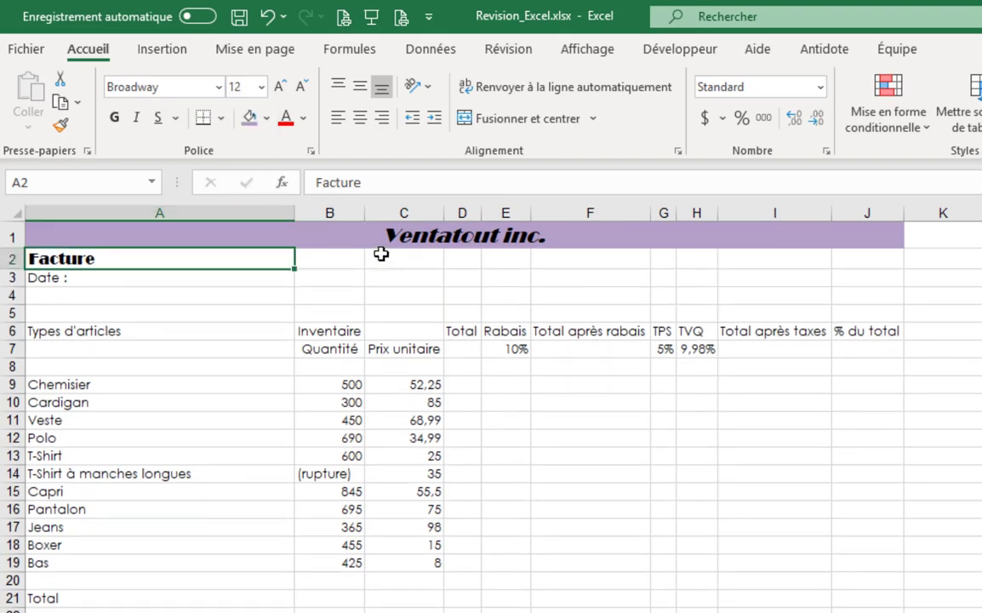
Fill A2:J2 pale lavender and merge and centre 'Facture' across it.
drag(278, 257, 839, 266)
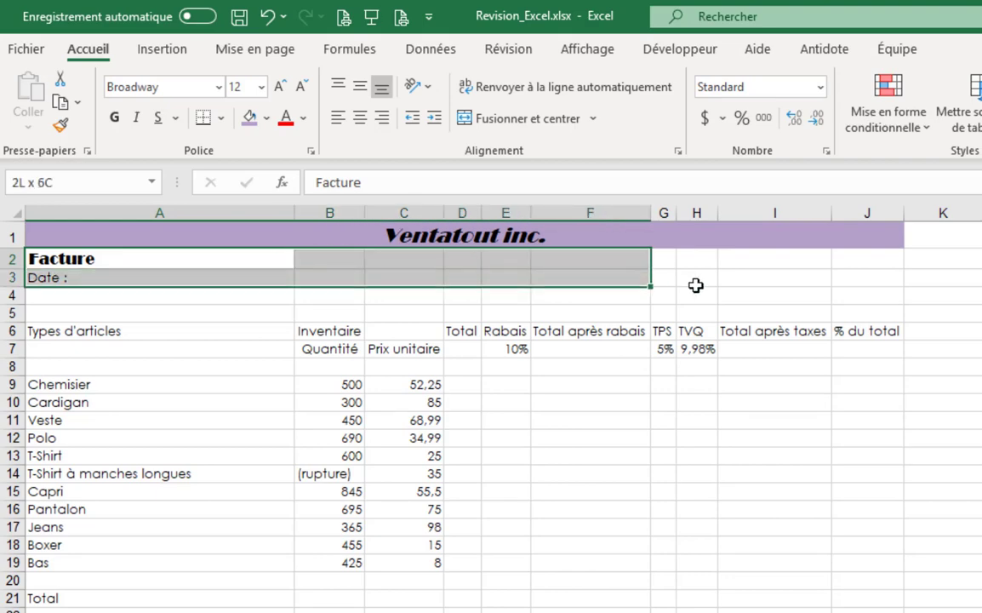
click(266, 117)
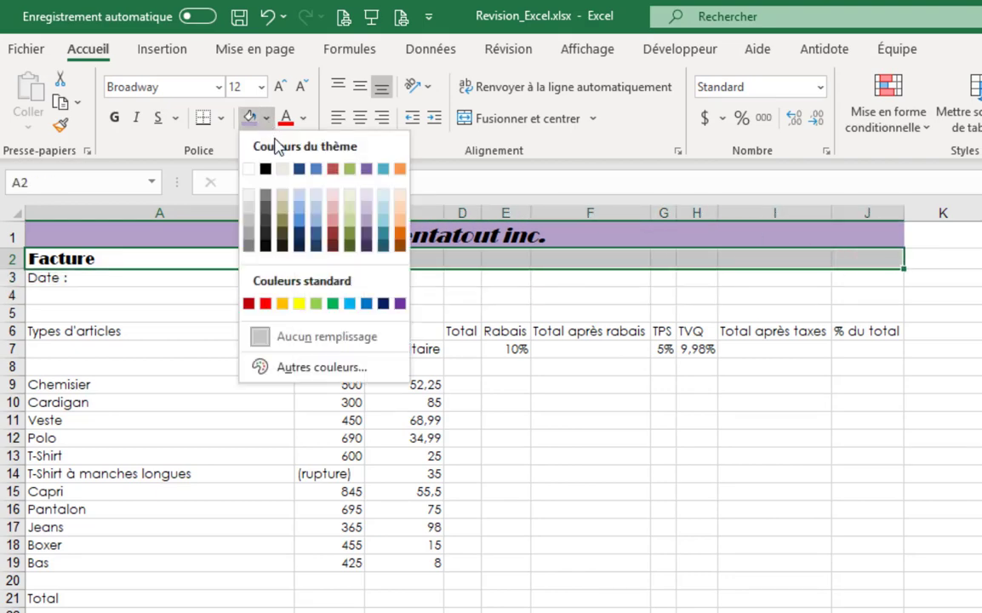
click(366, 197)
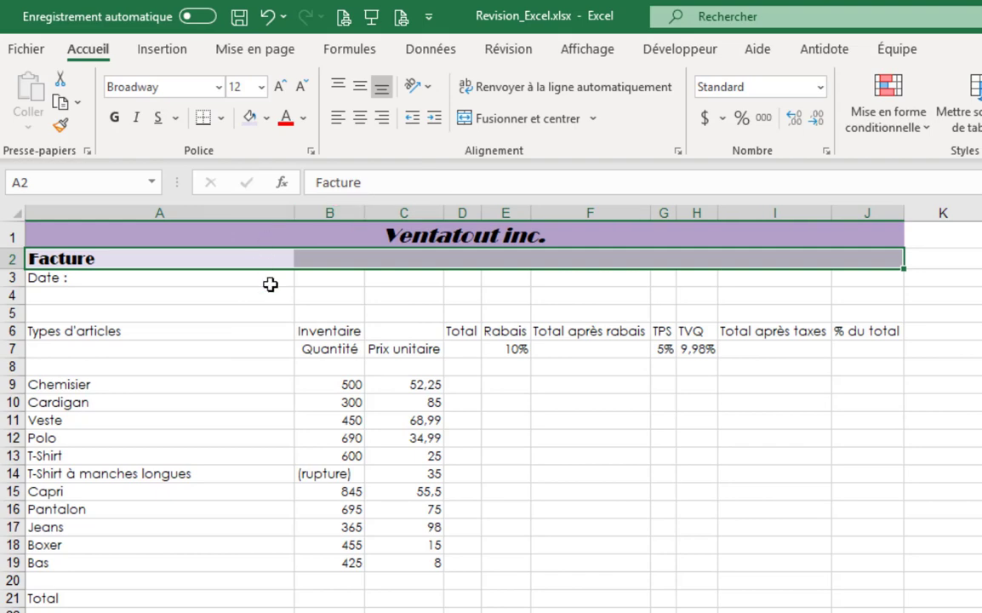
click(471, 121)
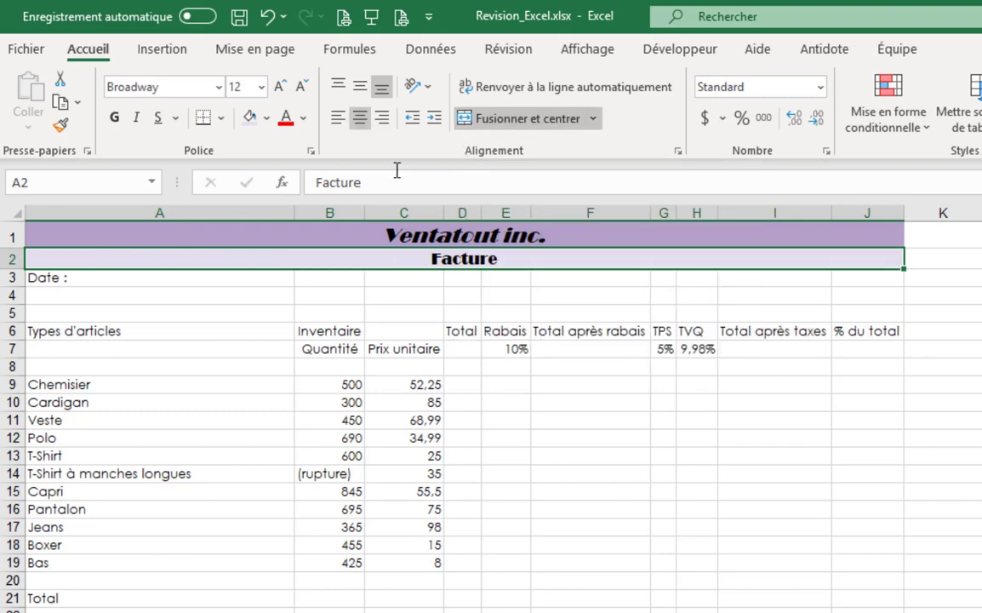
click(212, 277)
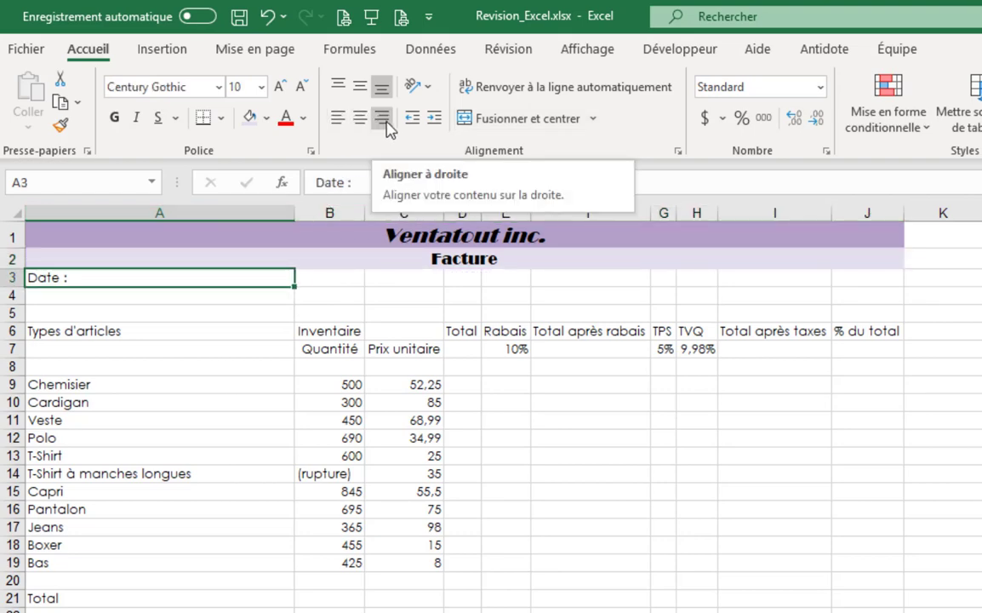
Right-align 'Date :' in A3 and merge and centre 'Inventaire' across B6:C6.
click(384, 118)
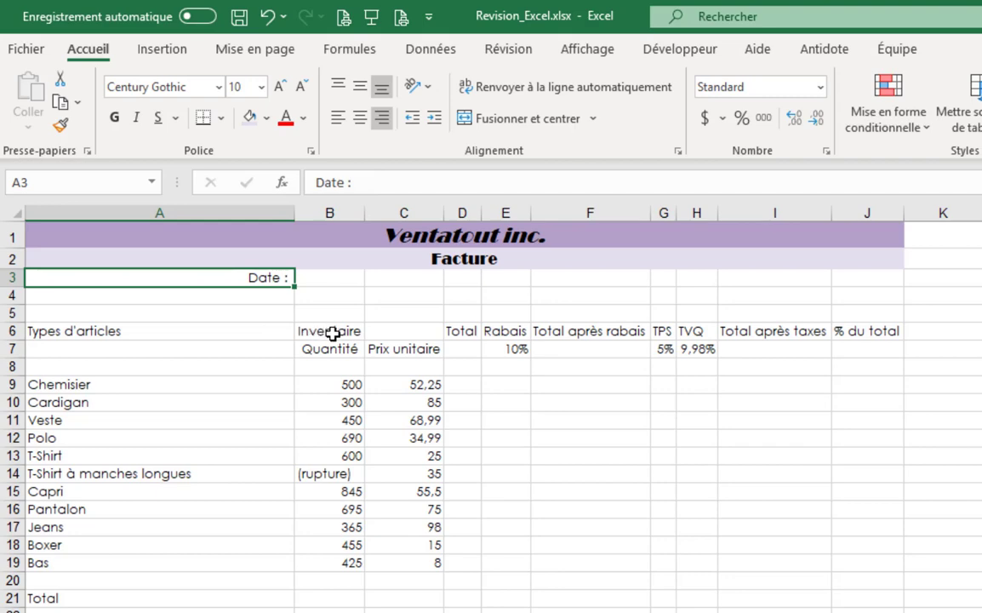
drag(329, 330, 389, 333)
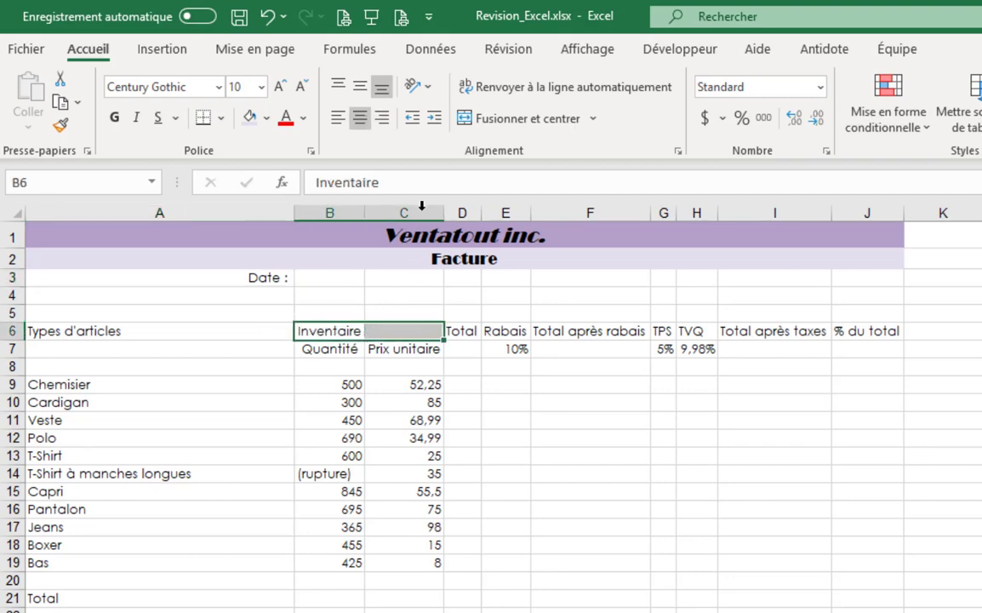
click(480, 126)
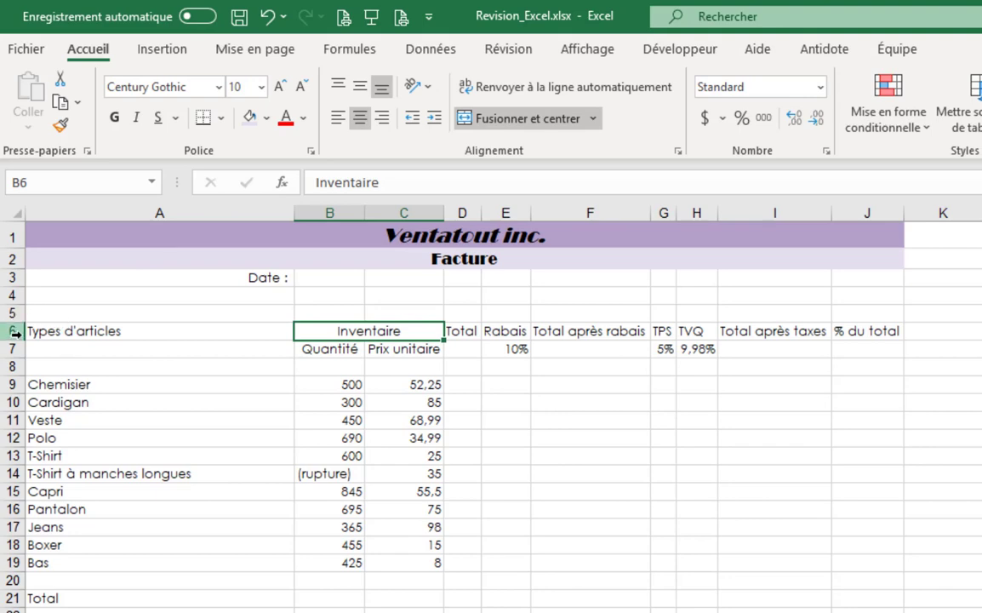
Centre the header labels in A6:J7, from 'Types d'articles' to '% du total'.
drag(19, 331, 27, 351)
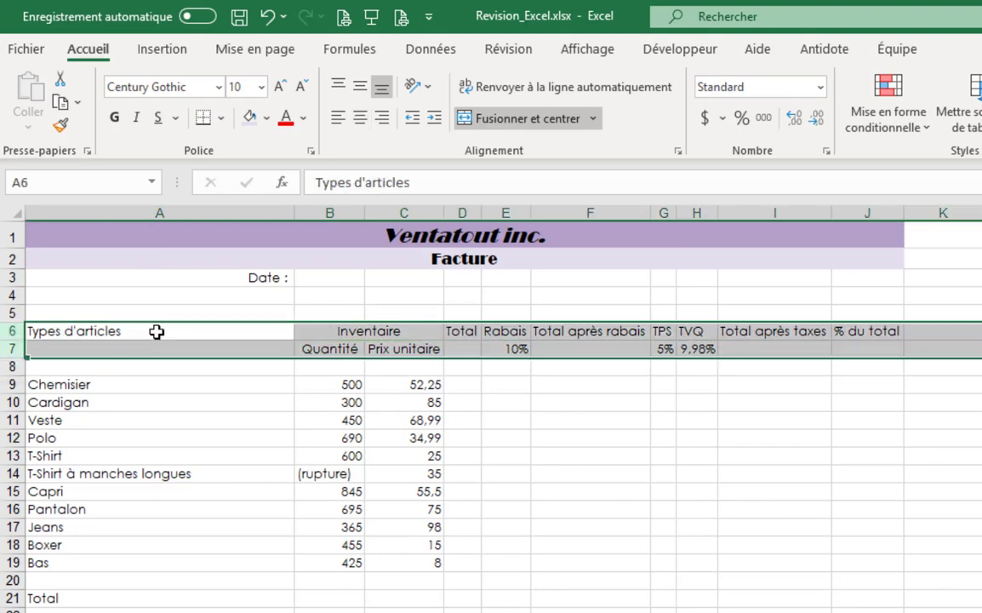
mouse_move(156, 331)
mouse_down()
mouse_move(892, 363)
mouse_move(880, 354)
mouse_up()
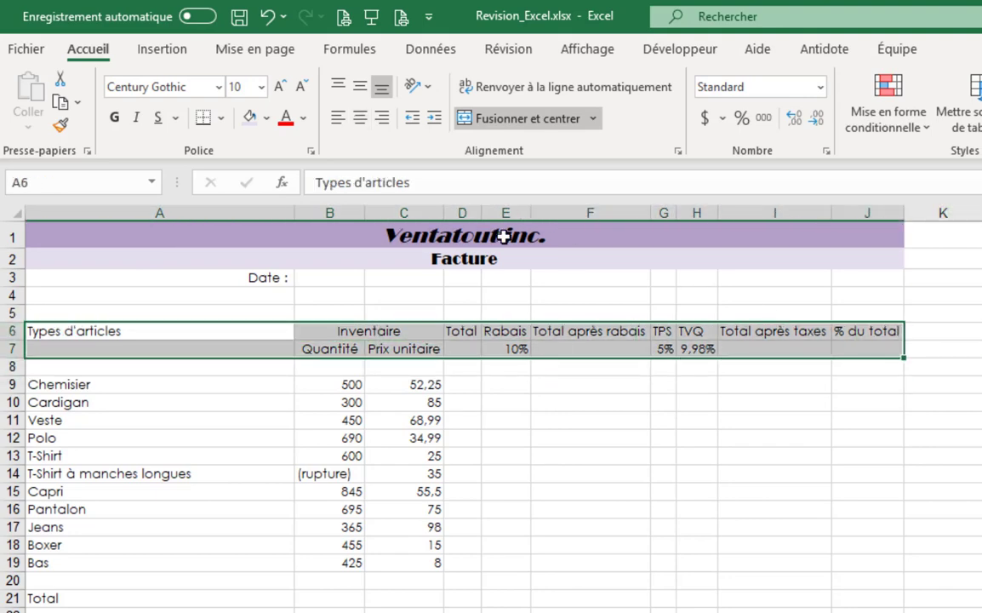
click(362, 123)
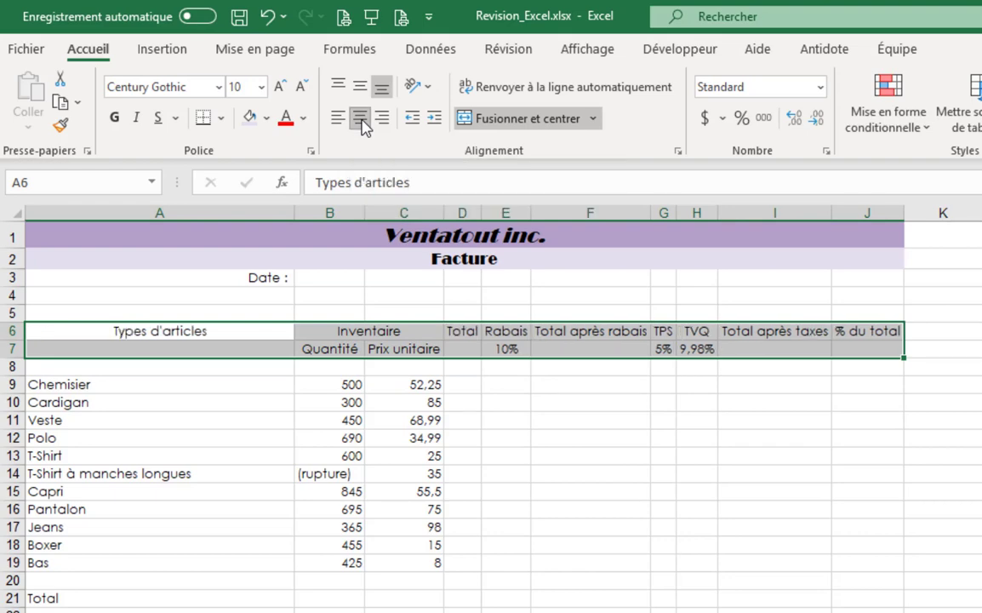
click(611, 330)
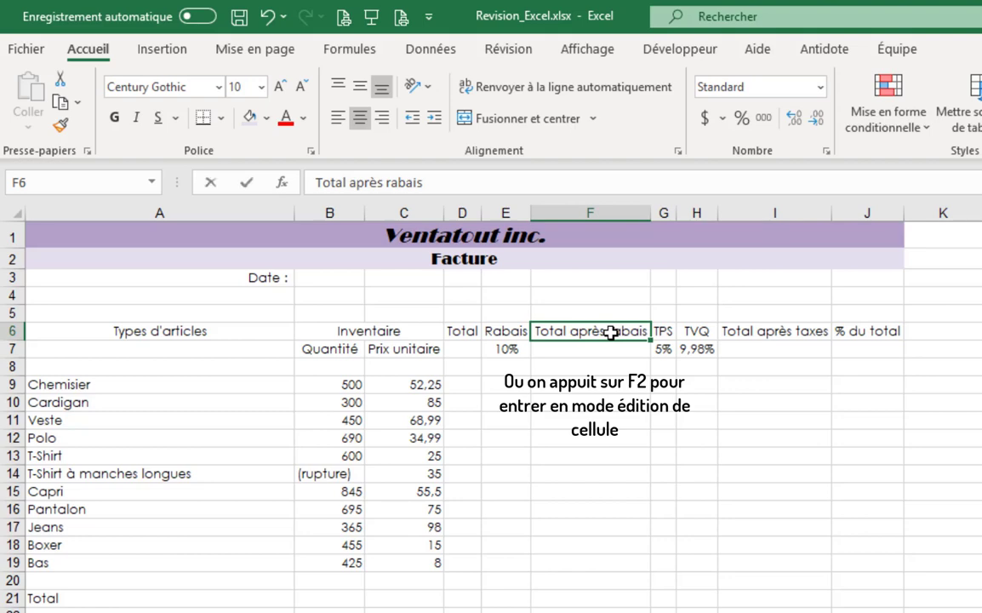
Wrap 'Total après rabais' (F6) and 'Total après taxes' (I6) onto two lines each.
key(F2)
key(Escape)
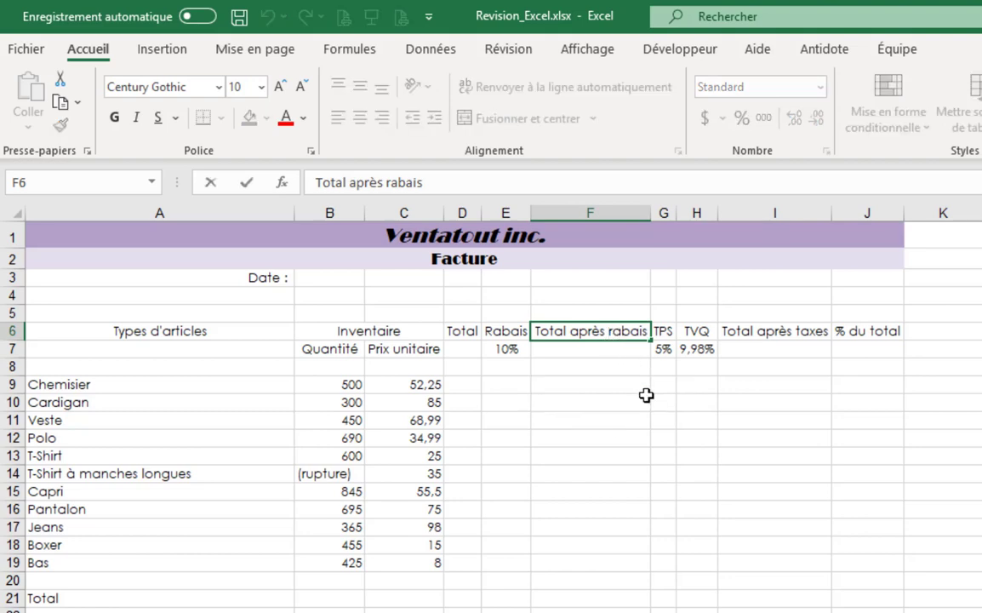
key(alt+Return)
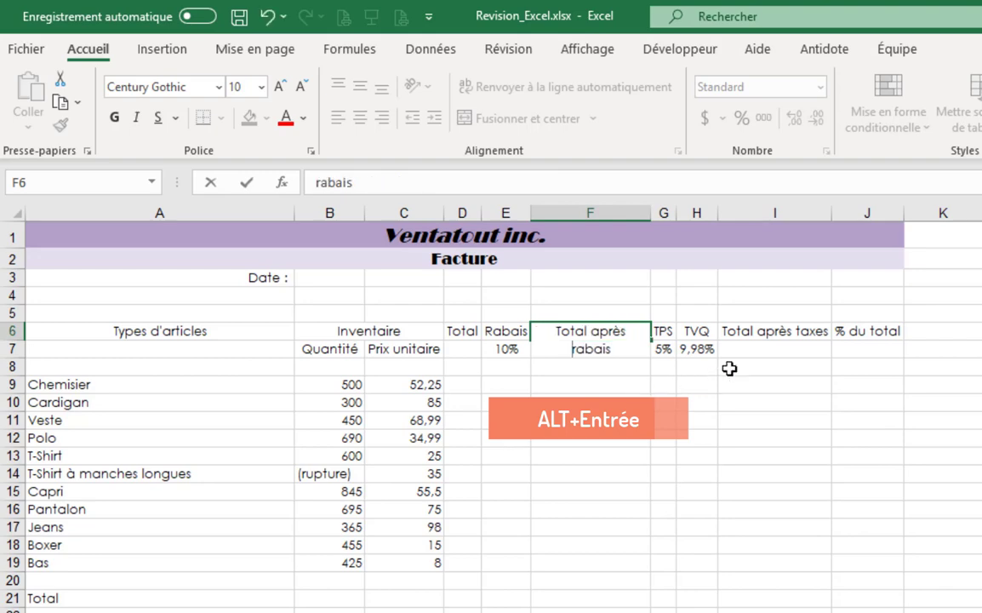
key(Return)
click(767, 347)
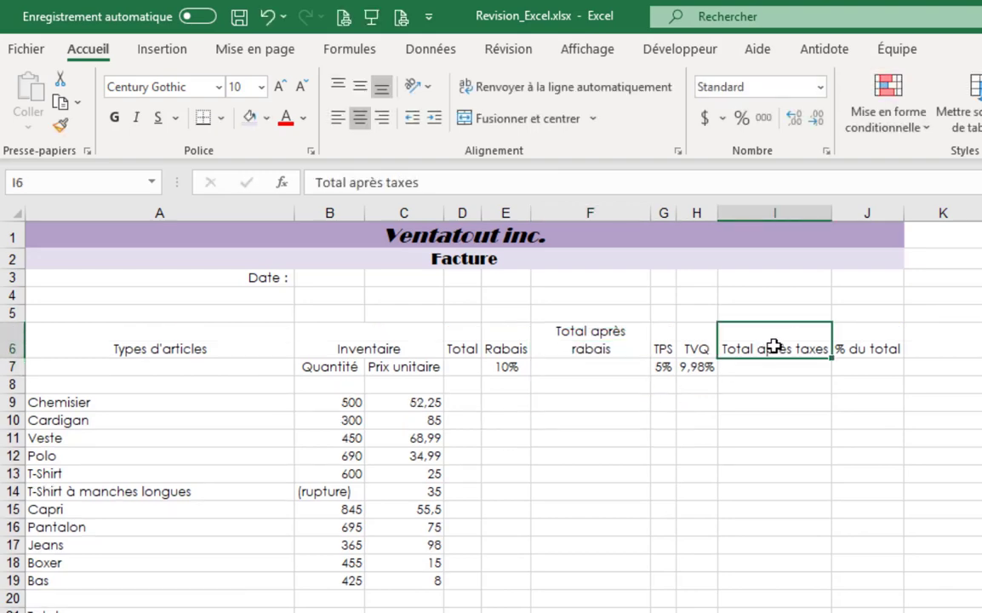
double_click(774, 347)
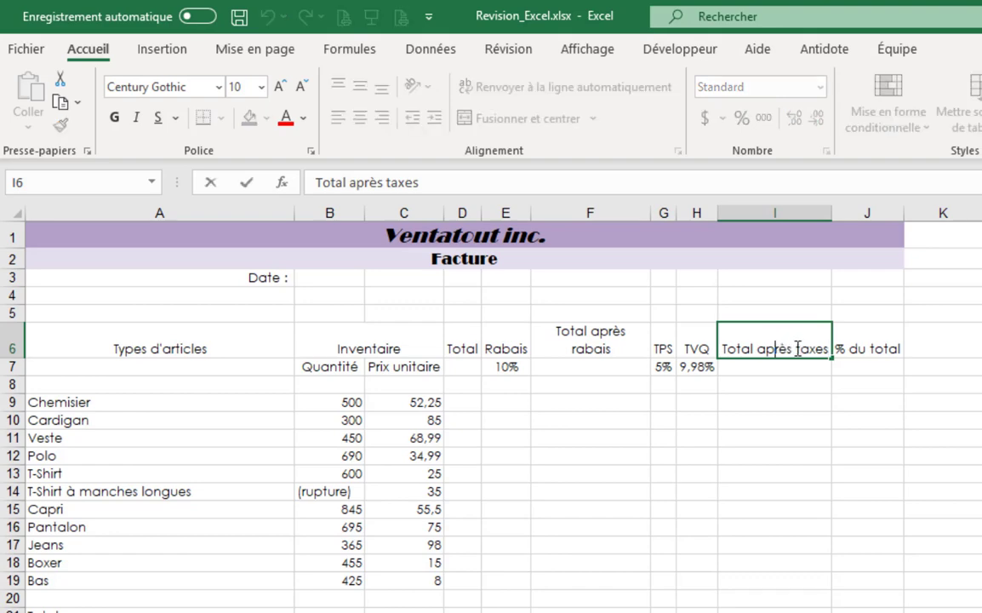
key(alt+Return)
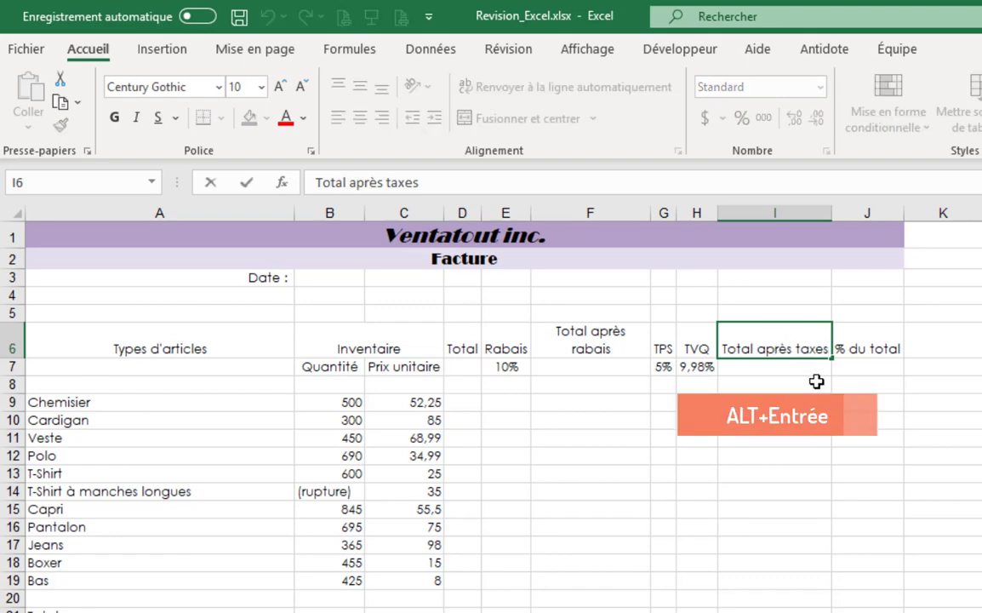
click(818, 542)
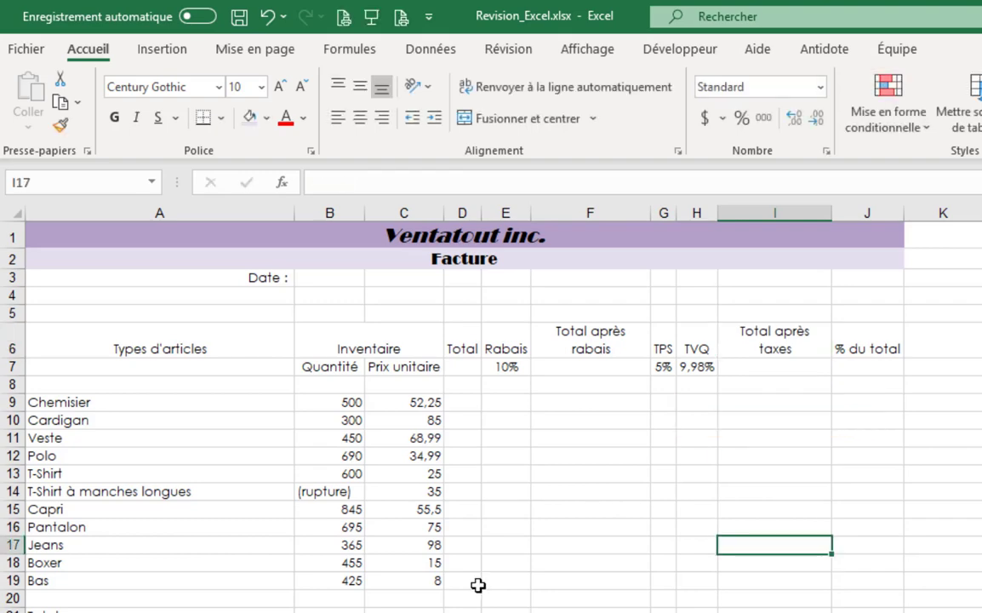
Make every row 6 header bold and vertically centred.
click(12, 348)
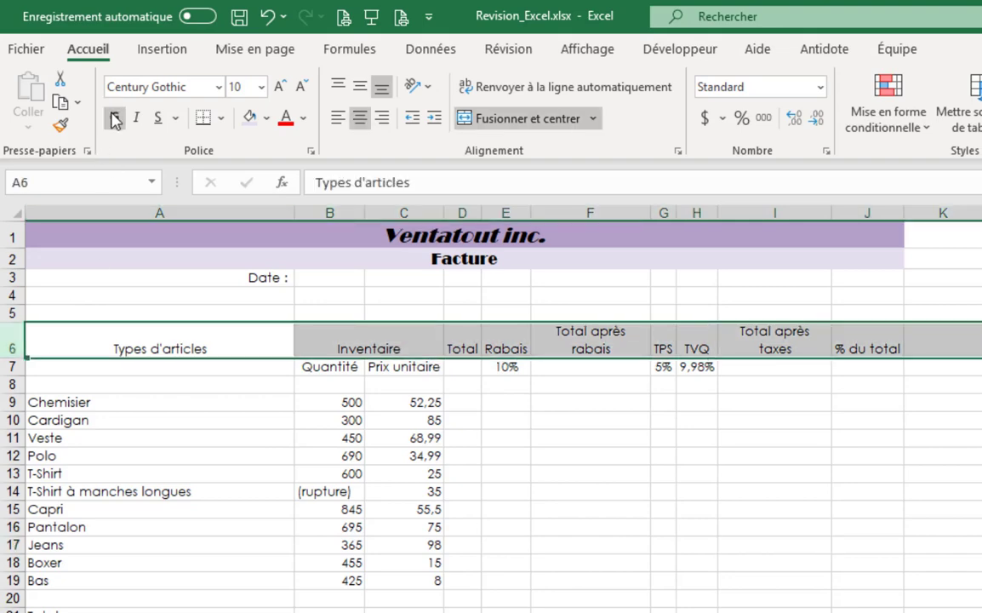
click(114, 118)
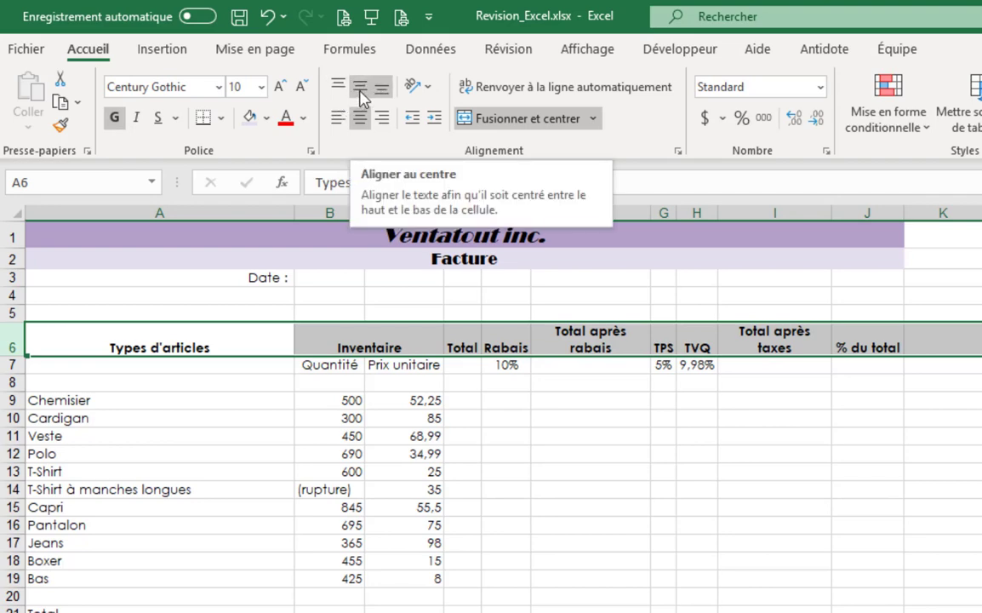
click(361, 96)
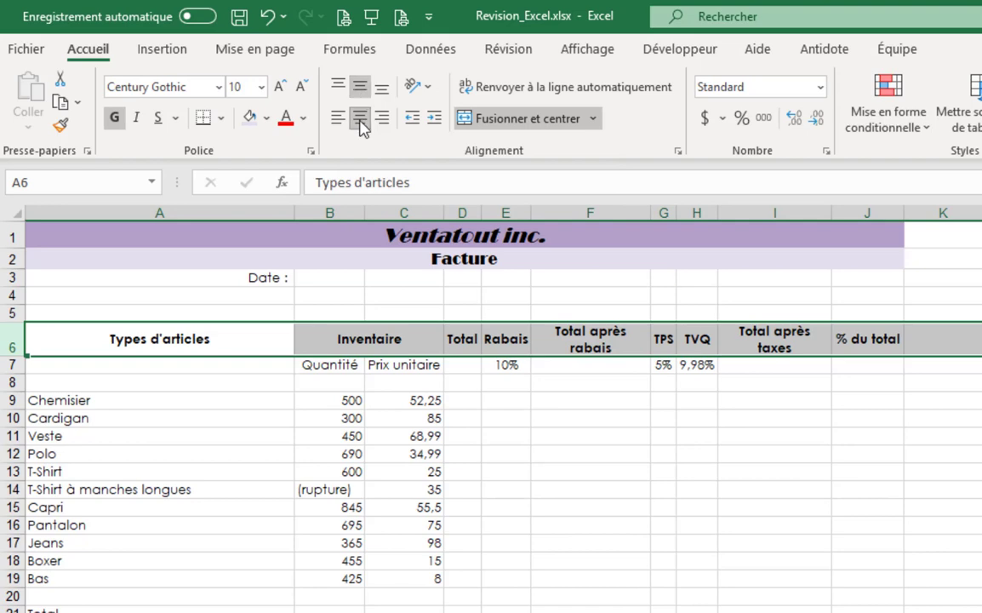
click(410, 272)
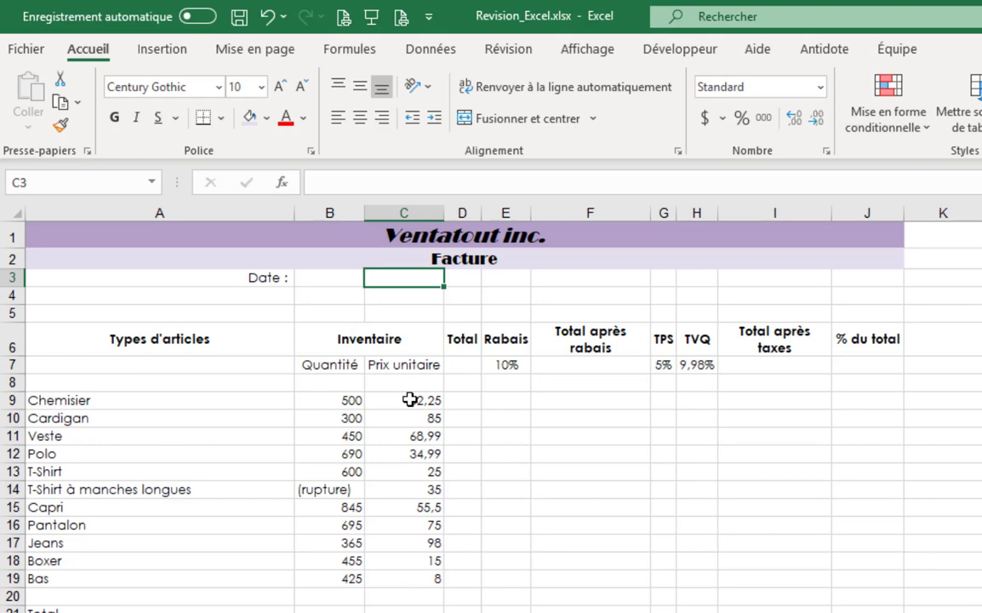
Apply Comptabilité format with 2 decimals and a $ sign to C9:I19.
mouse_move(410, 399)
mouse_down()
mouse_move(760, 591)
mouse_move(757, 574)
mouse_up()
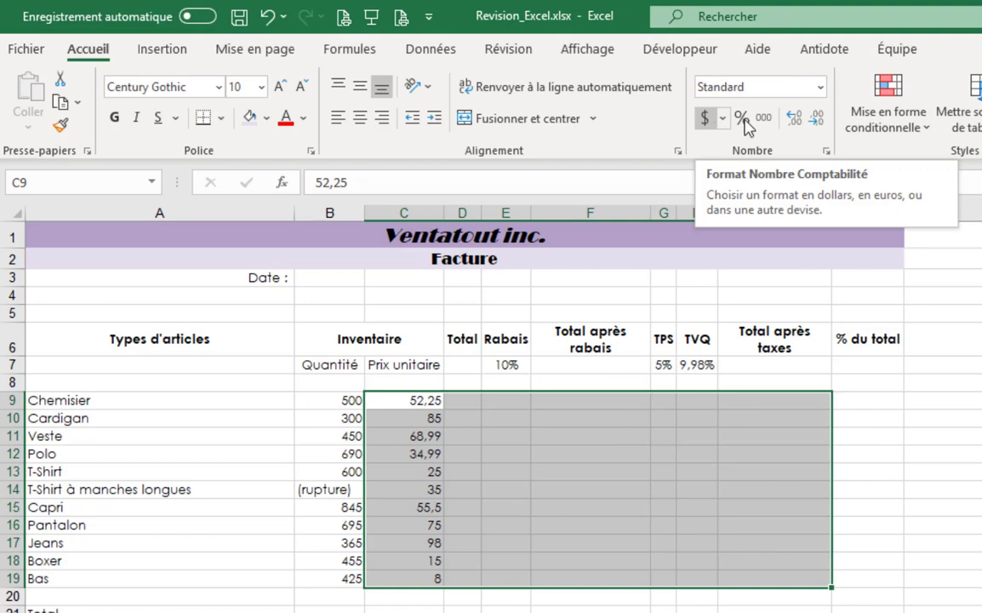
click(820, 87)
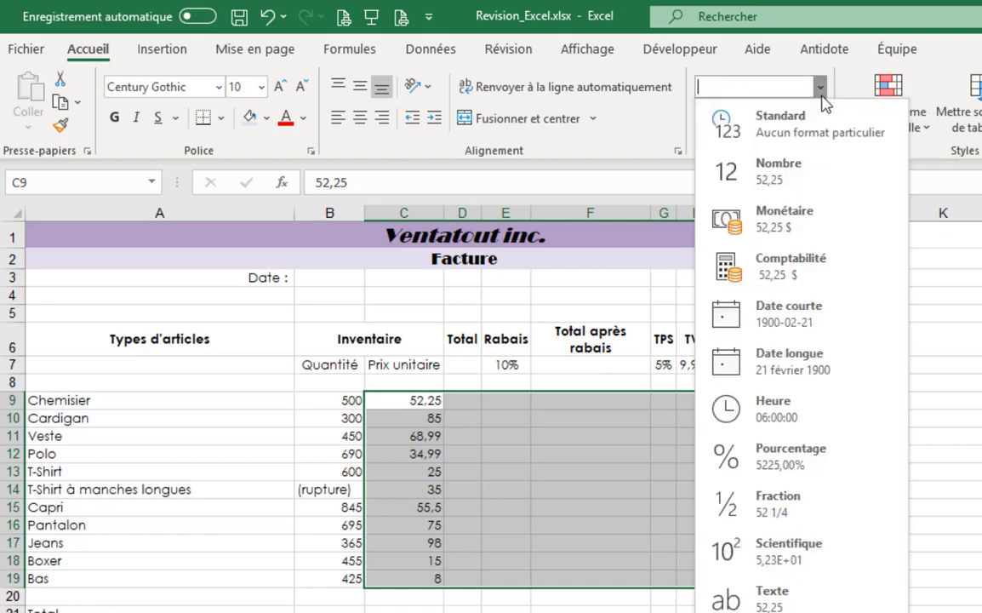
click(833, 276)
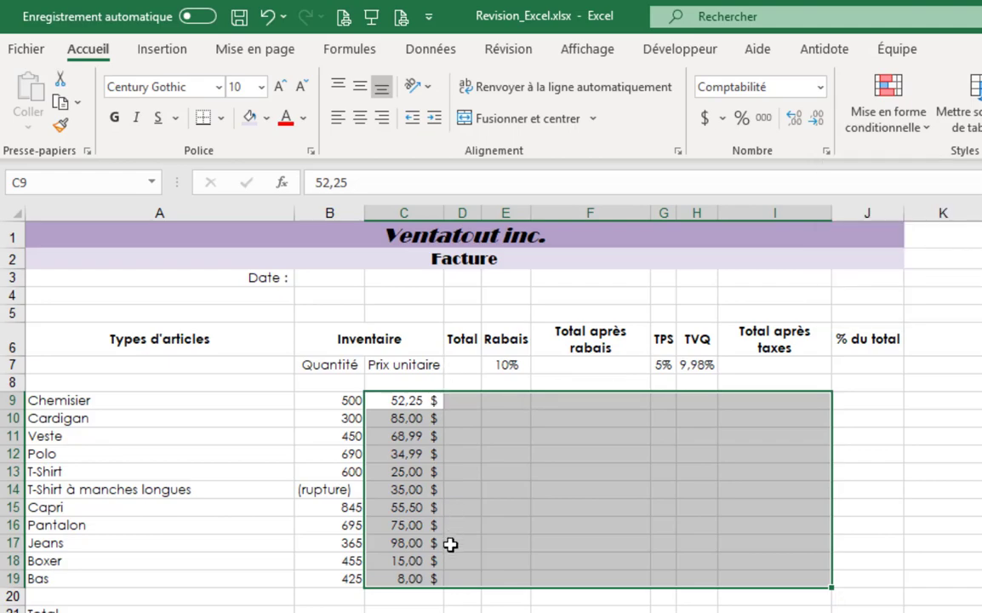
click(826, 151)
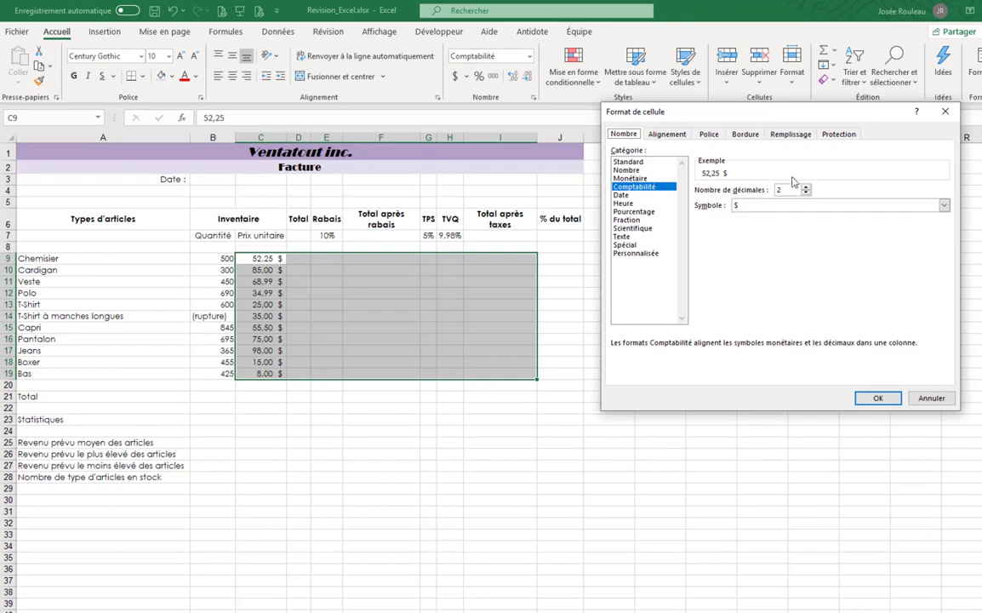
double_click(780, 188)
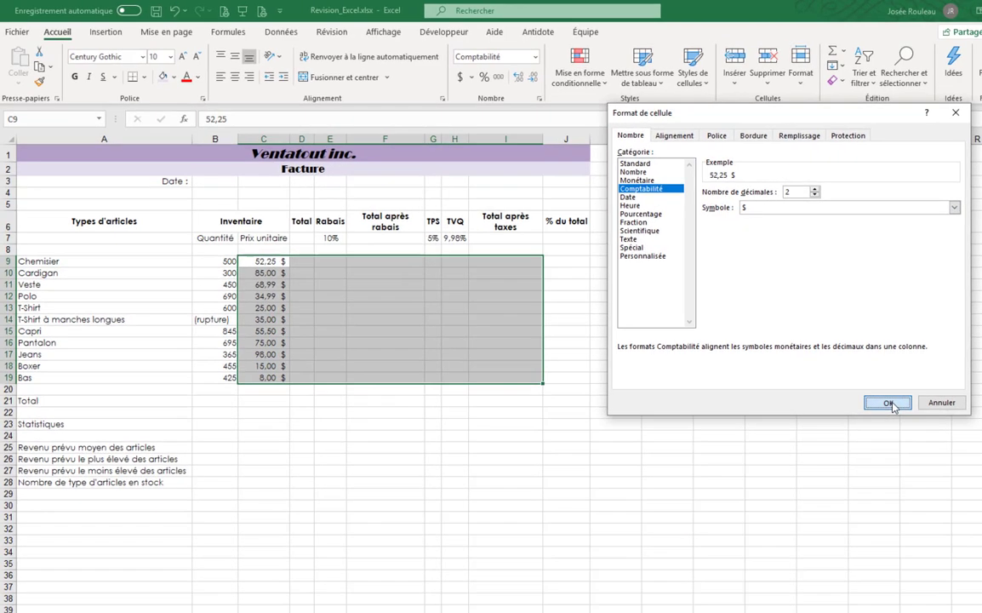
click(880, 398)
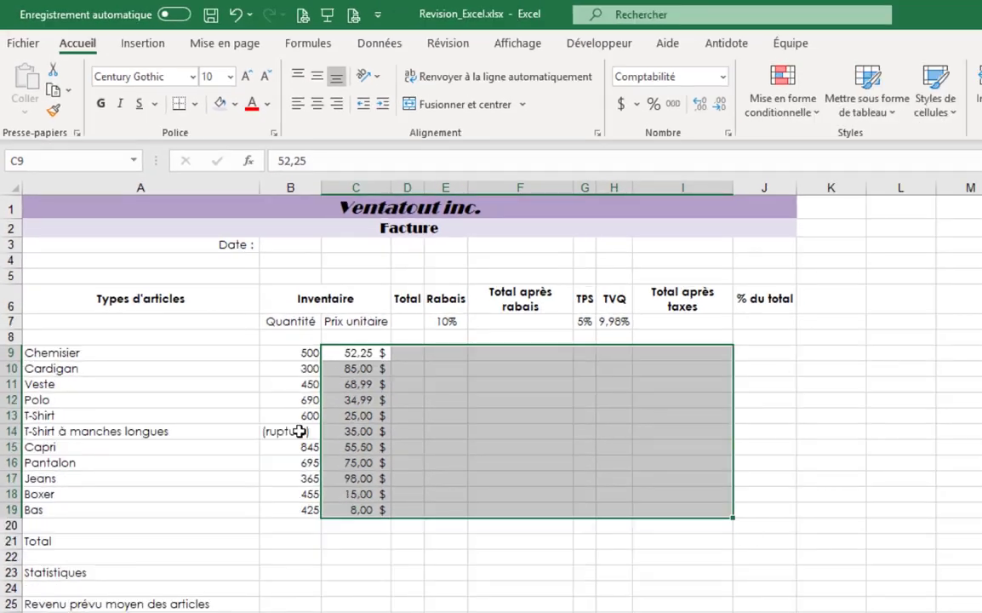
Make the A21 label bold, right-aligned, and change it to 'Total :'.
click(166, 539)
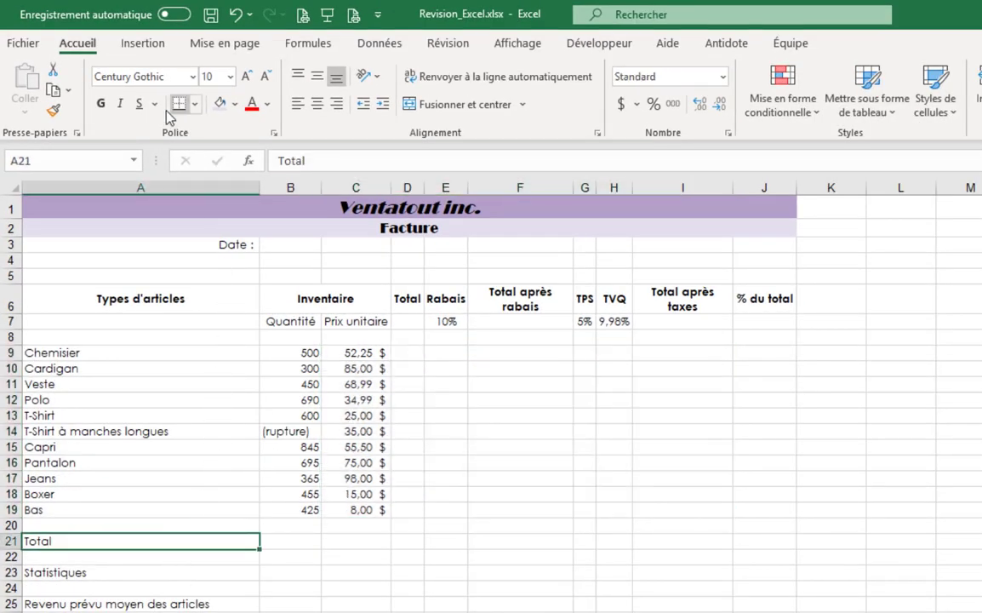
click(104, 105)
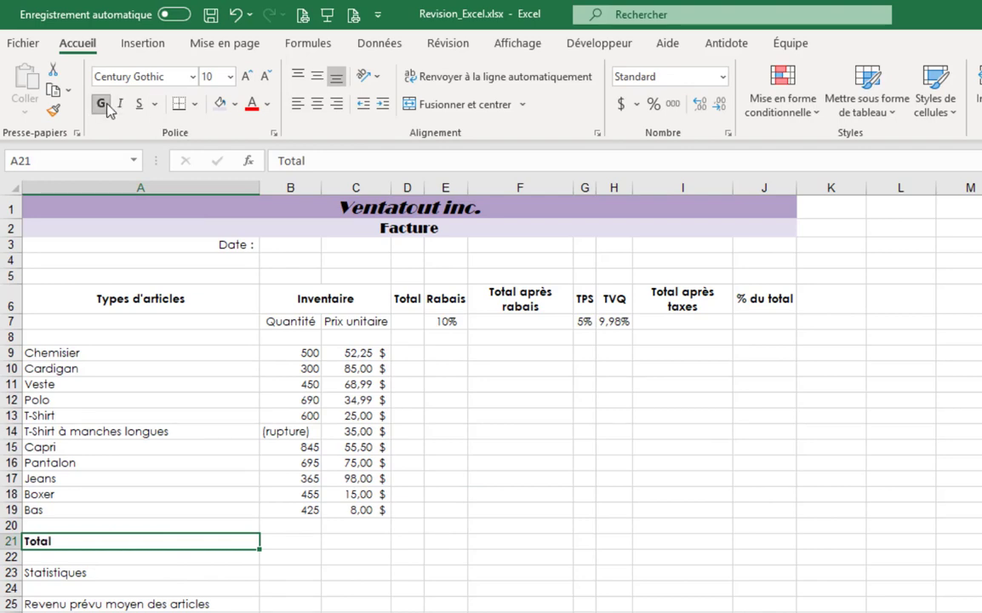
click(337, 103)
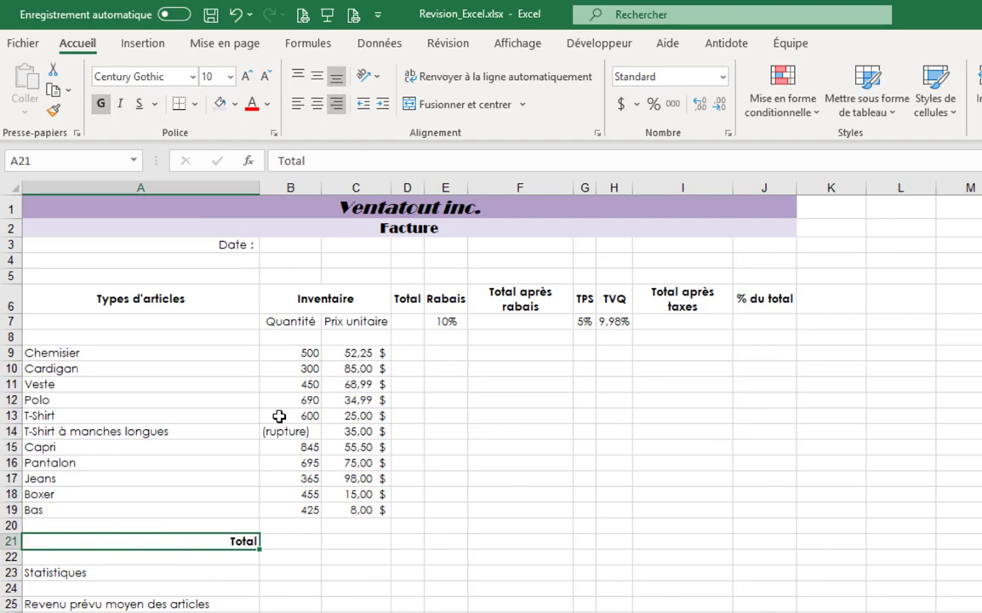
double_click(247, 539)
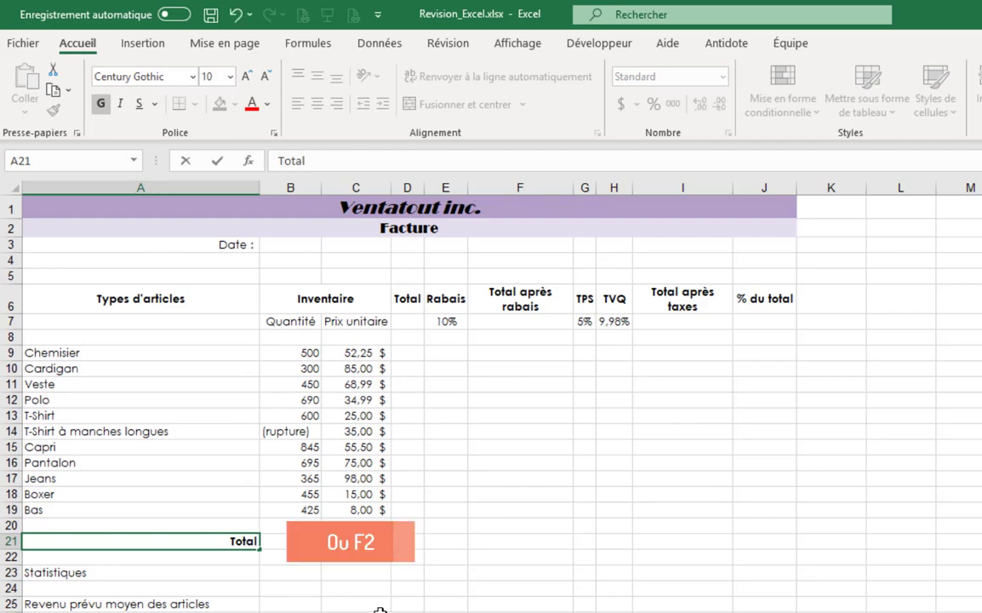
text(:)
key(Return)
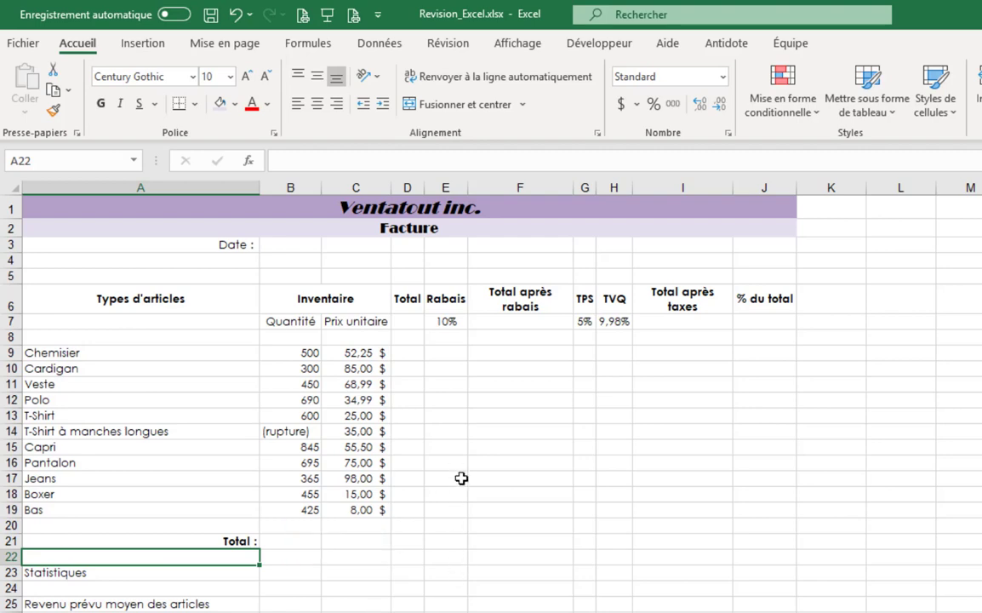
click(203, 226)
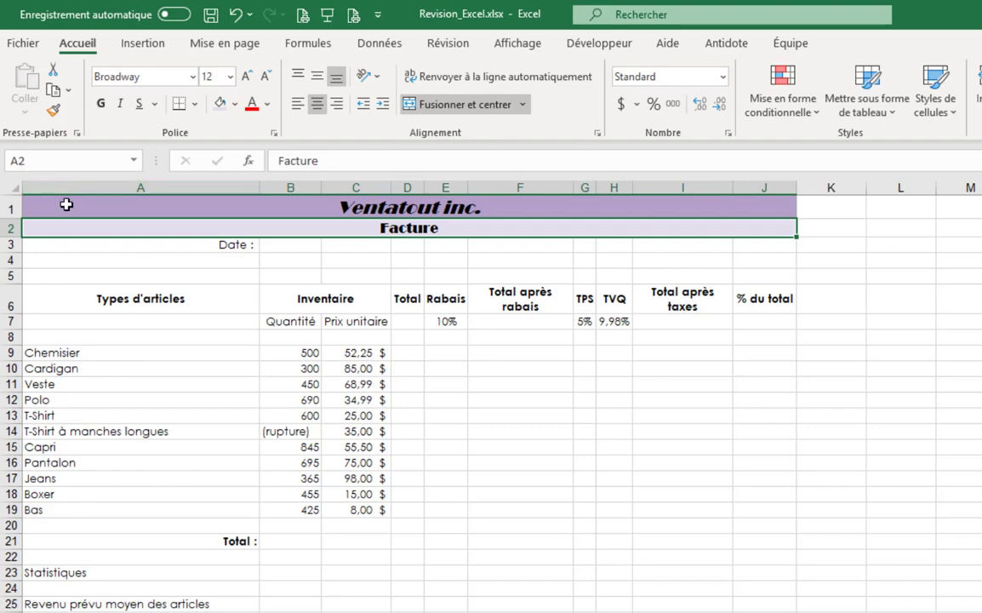
Copy the Facture banner's formatting onto the Statistiques row A23:J23 with Reproduire la mise en forme.
click(52, 111)
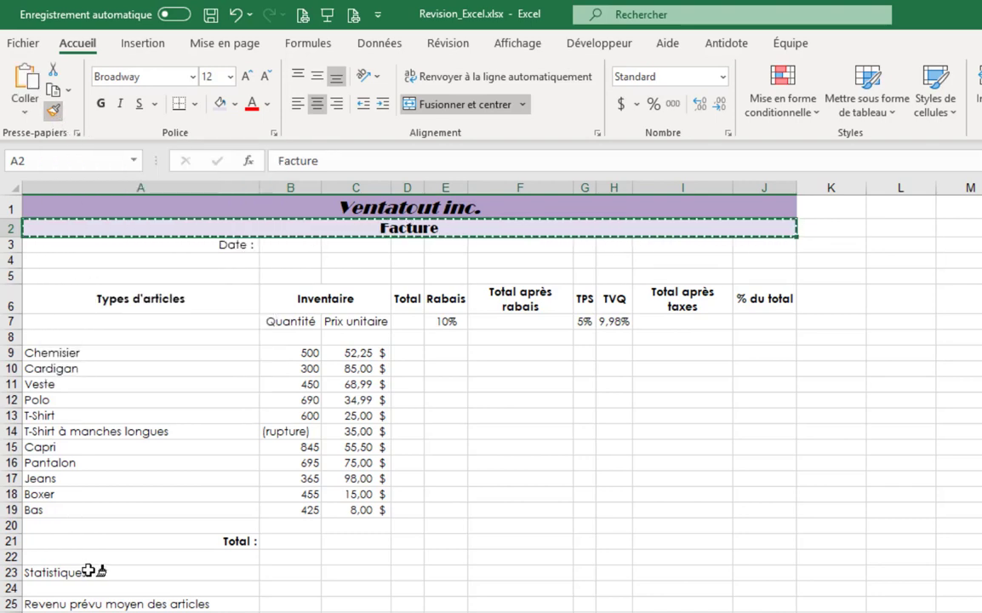
mouse_move(136, 576)
mouse_down()
mouse_move(688, 593)
mouse_move(745, 576)
mouse_up()
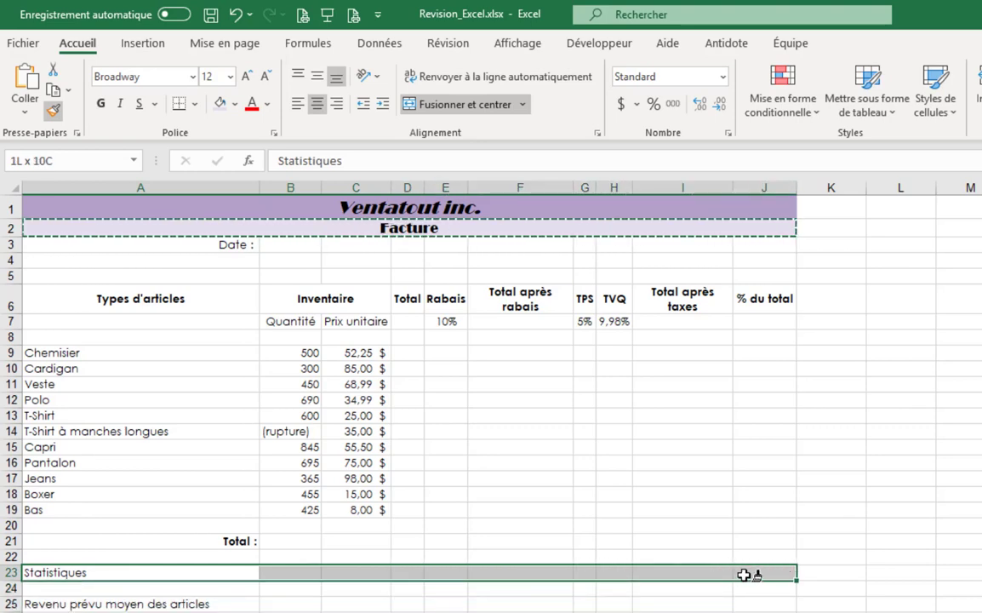
drag(746, 575, 746, 575)
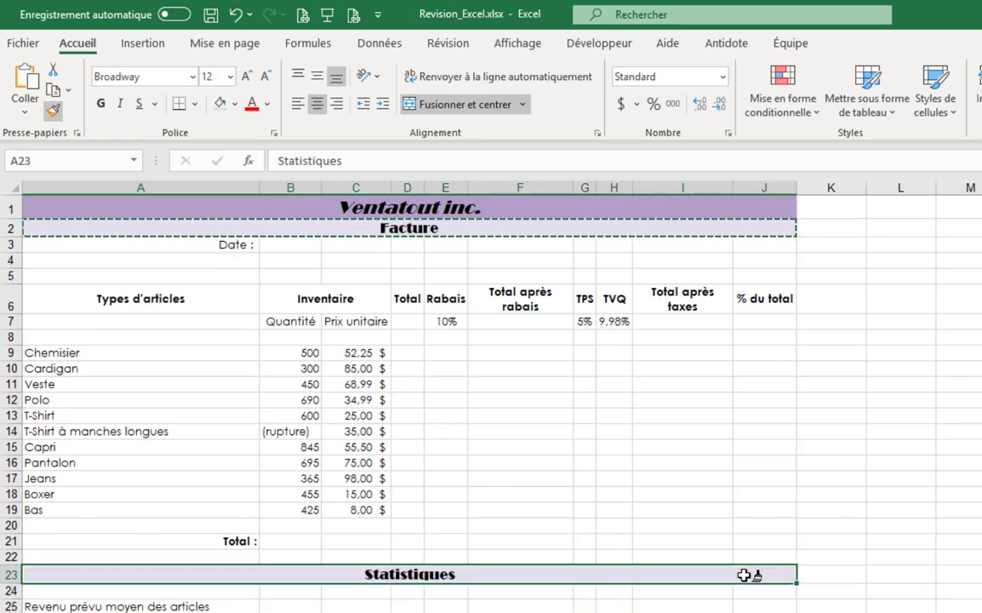
click(53, 113)
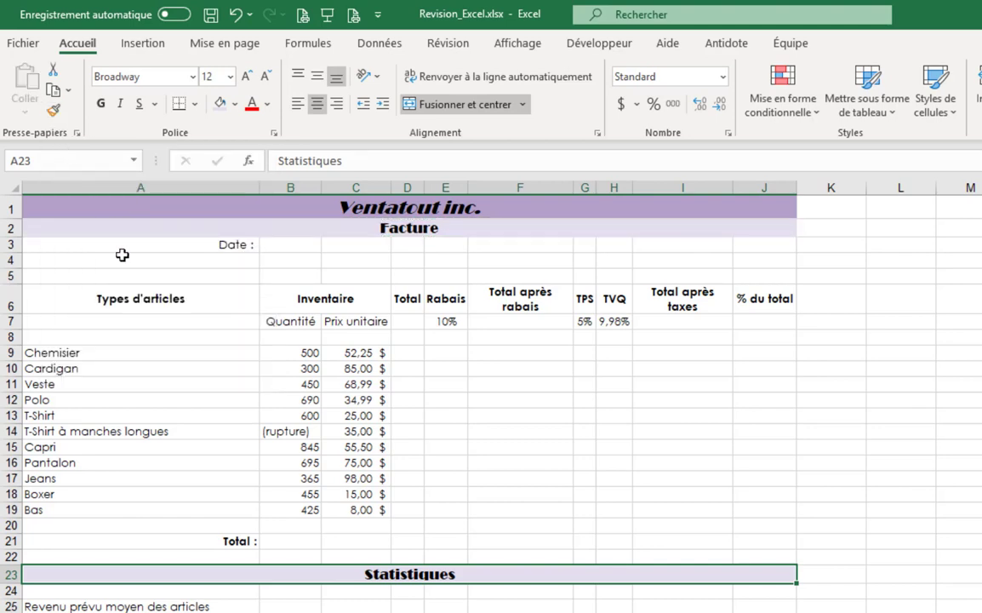
Enter 26 octobre 2019 in B3 and format it as Date longue.
click(285, 245)
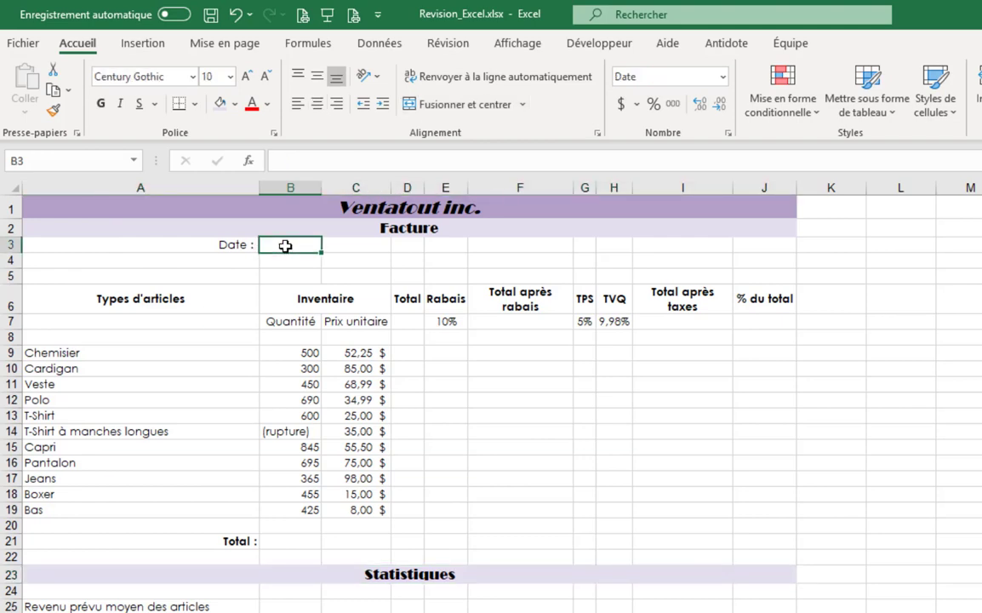
text(26 octo)
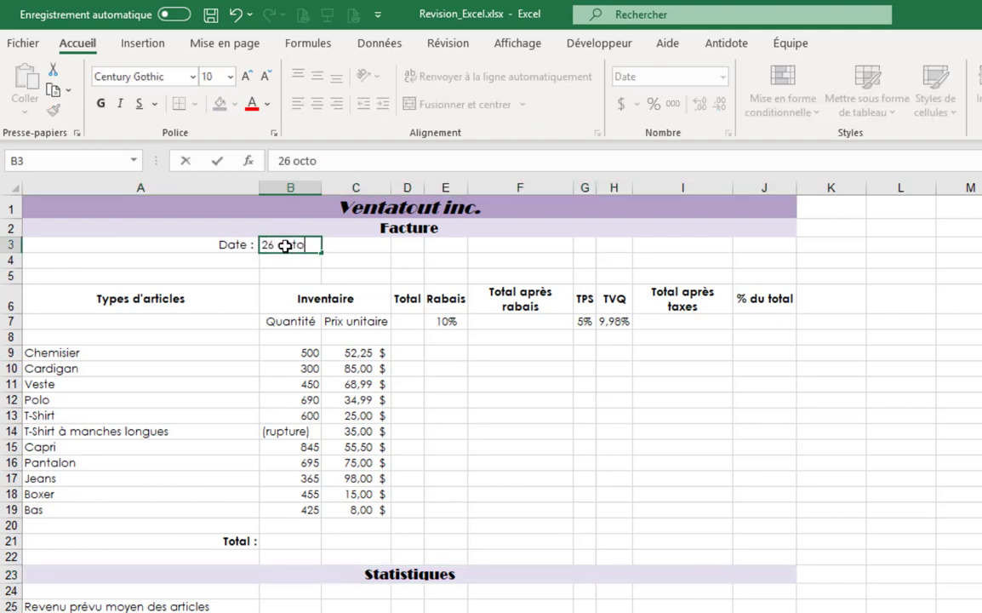
text(bre 2019)
key(Return)
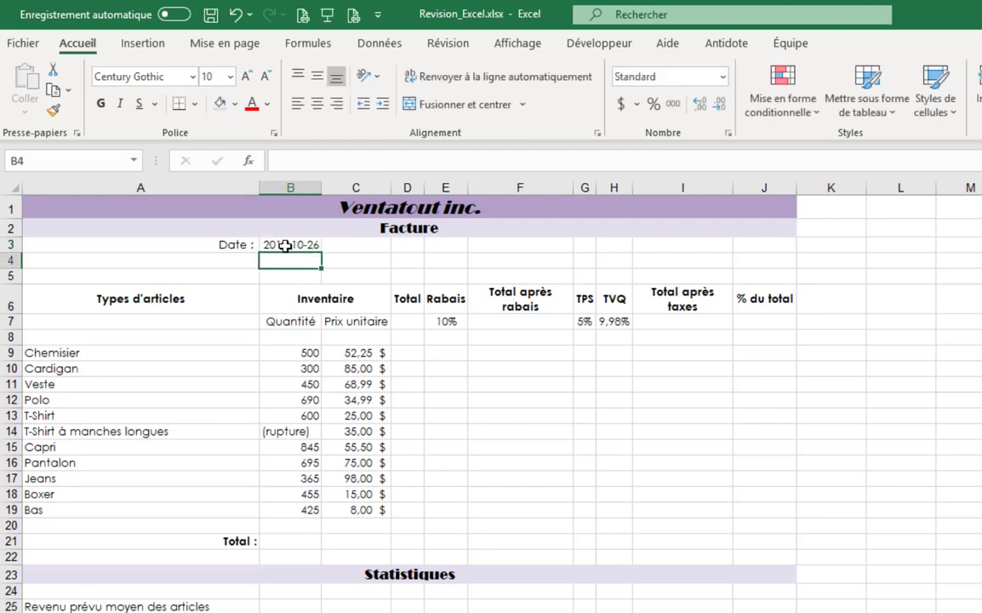
click(285, 245)
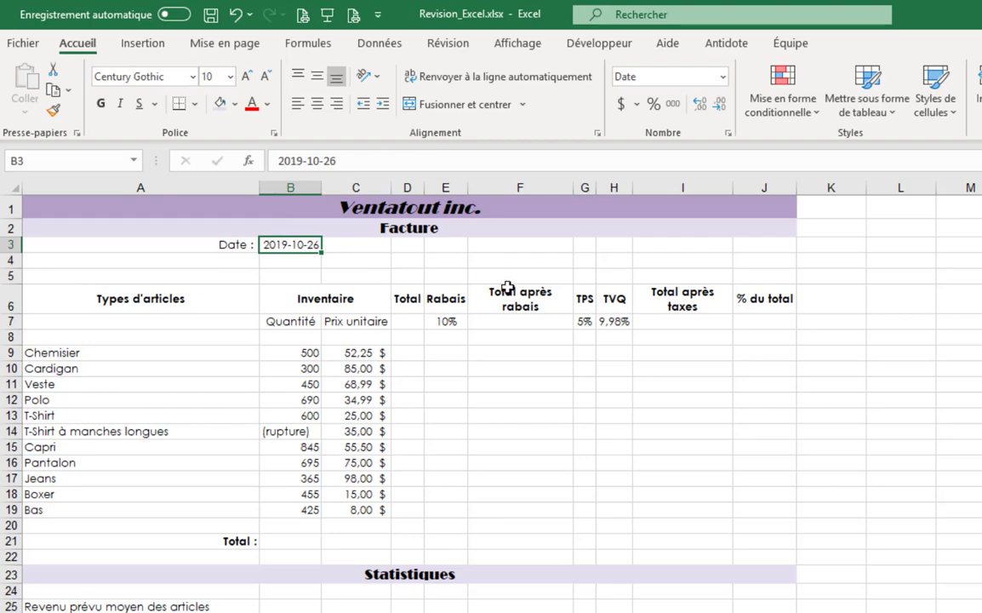
click(721, 79)
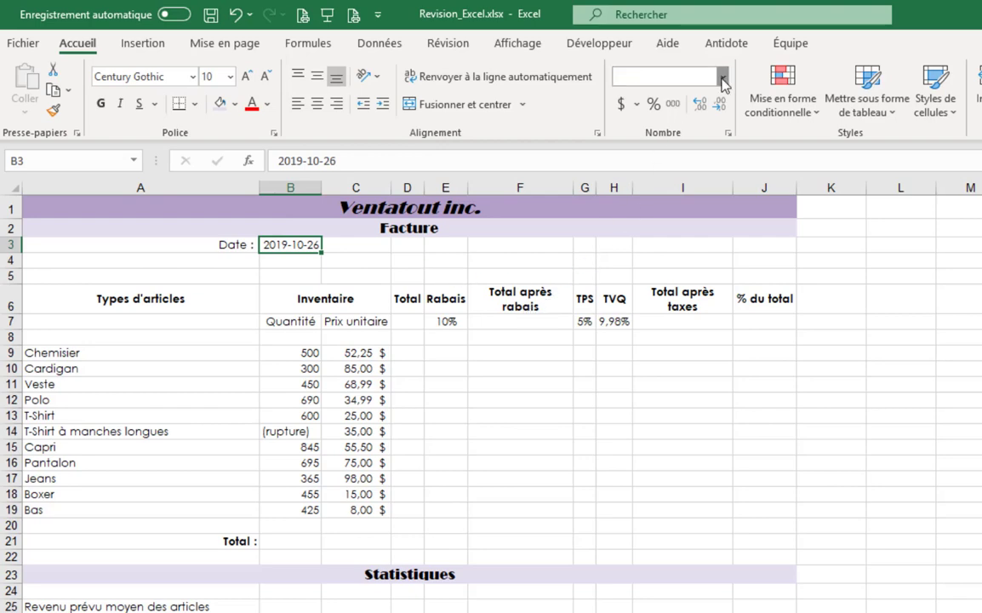
click(726, 319)
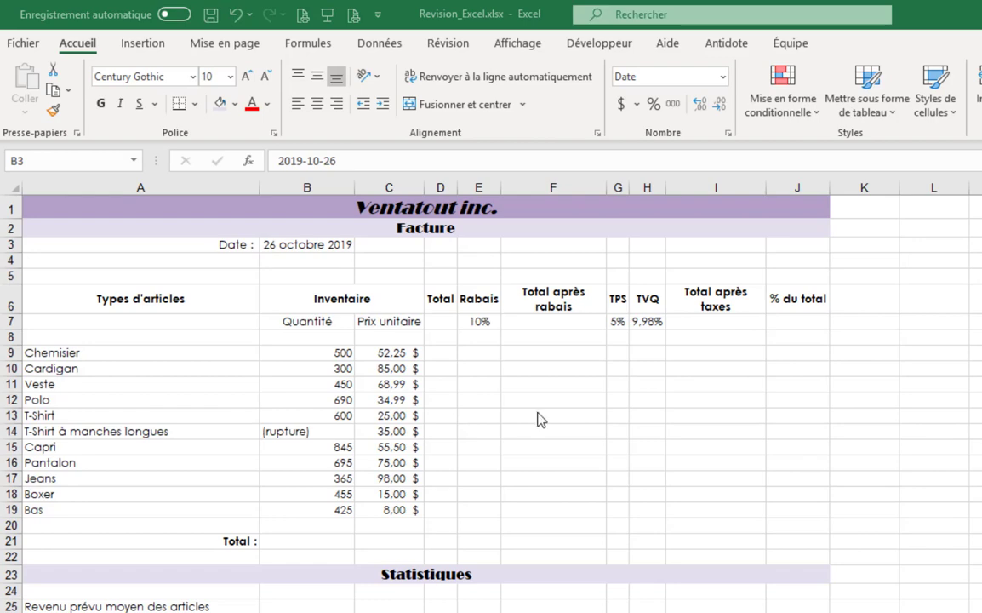
click(448, 356)
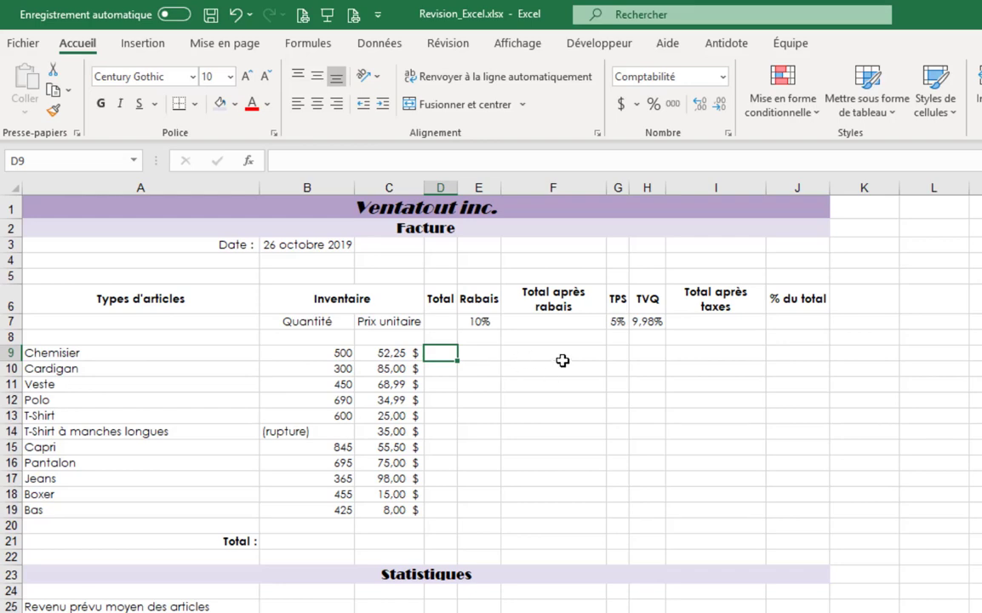
Enter =B9*C9 in D9 and fill it down to D19.
text(=)
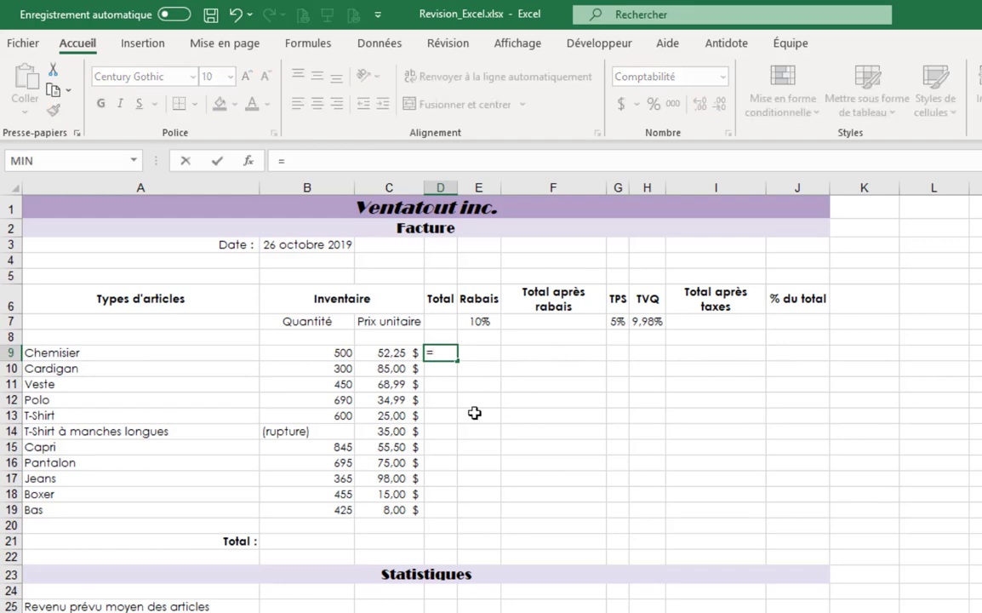
click(327, 353)
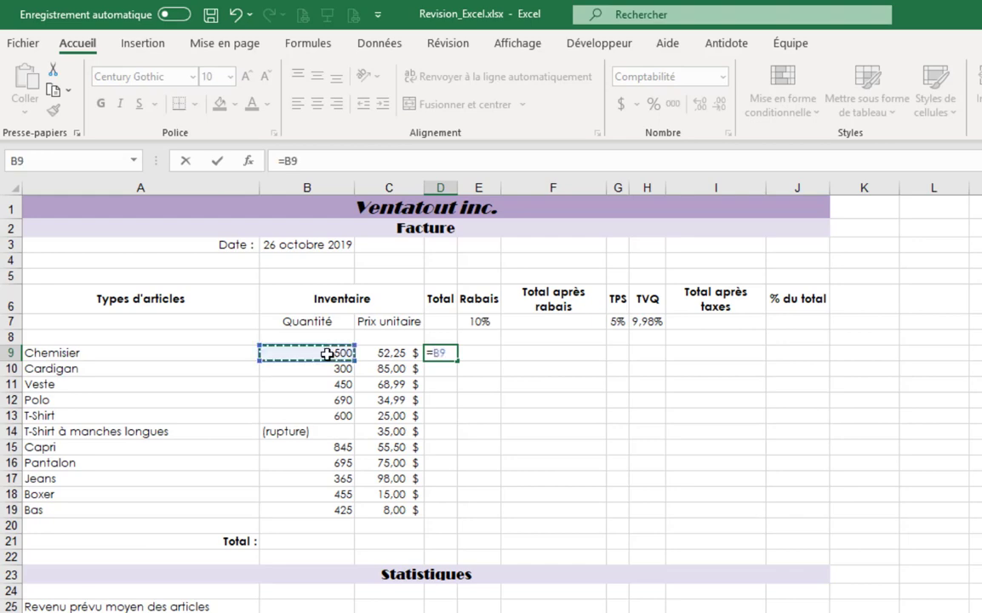
text(*)
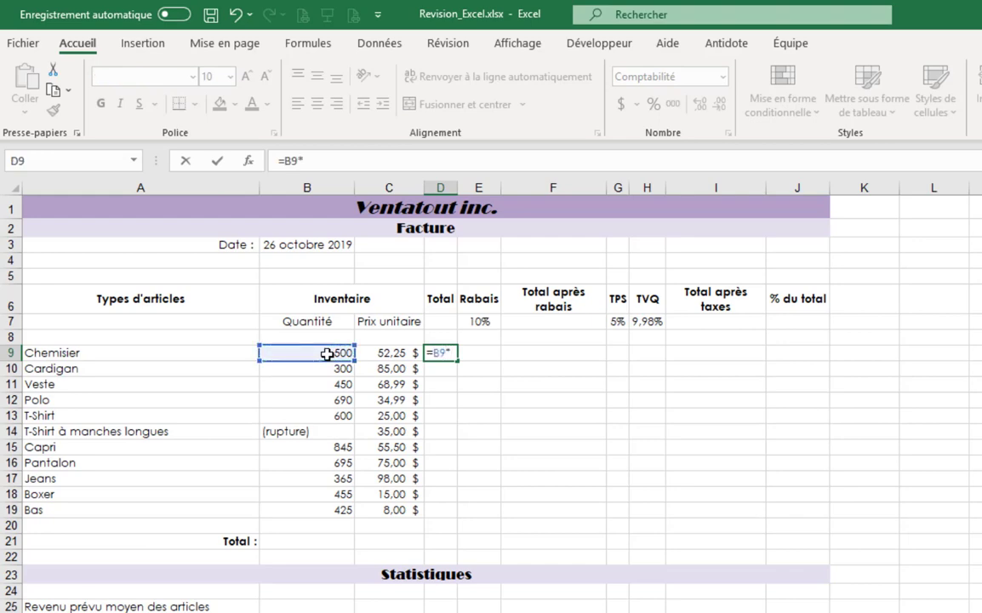
click(383, 352)
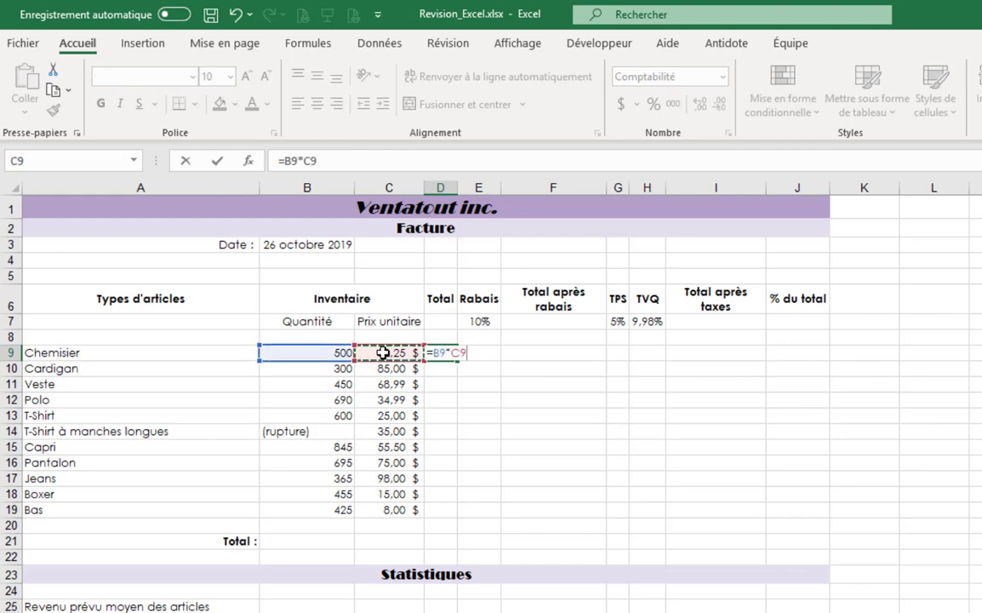
key(ctrl+Return)
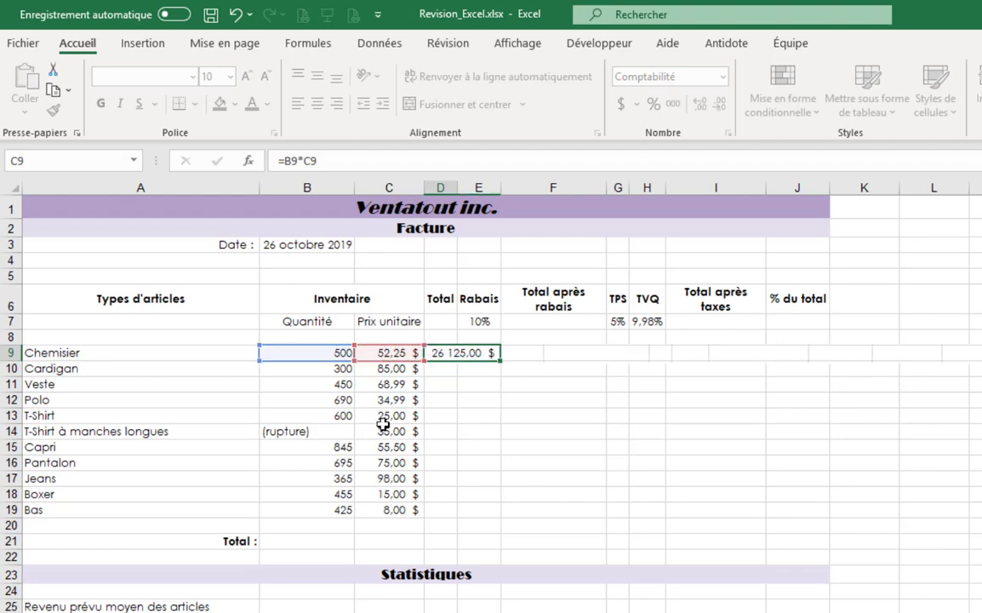
key(Return)
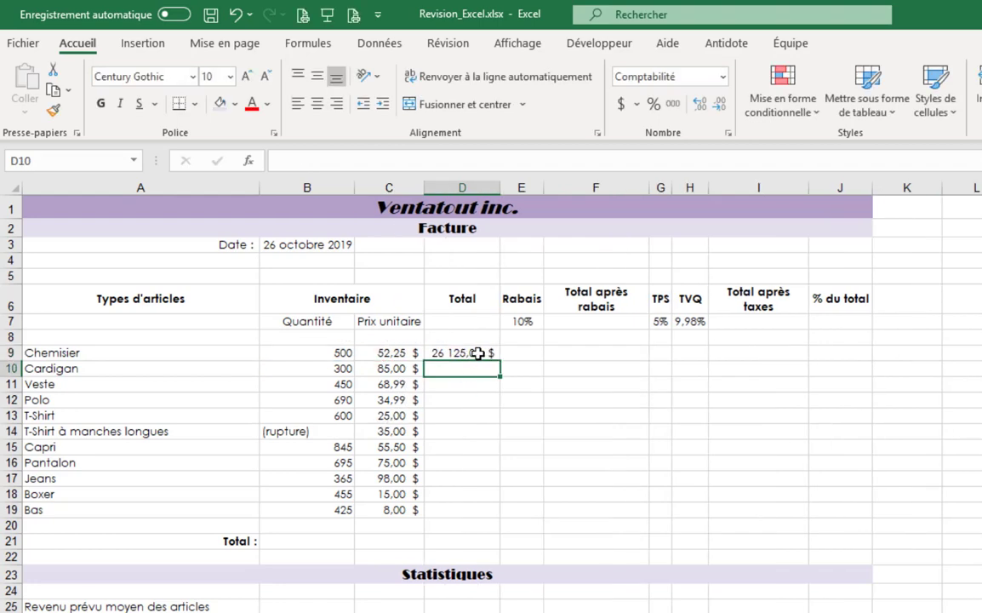
click(472, 353)
drag(502, 362, 508, 513)
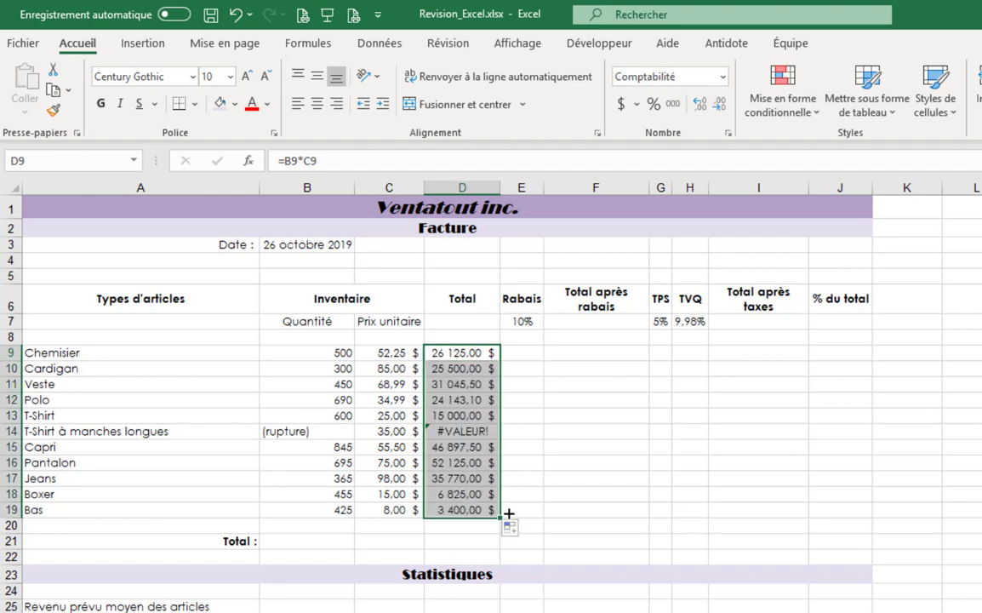
click(527, 354)
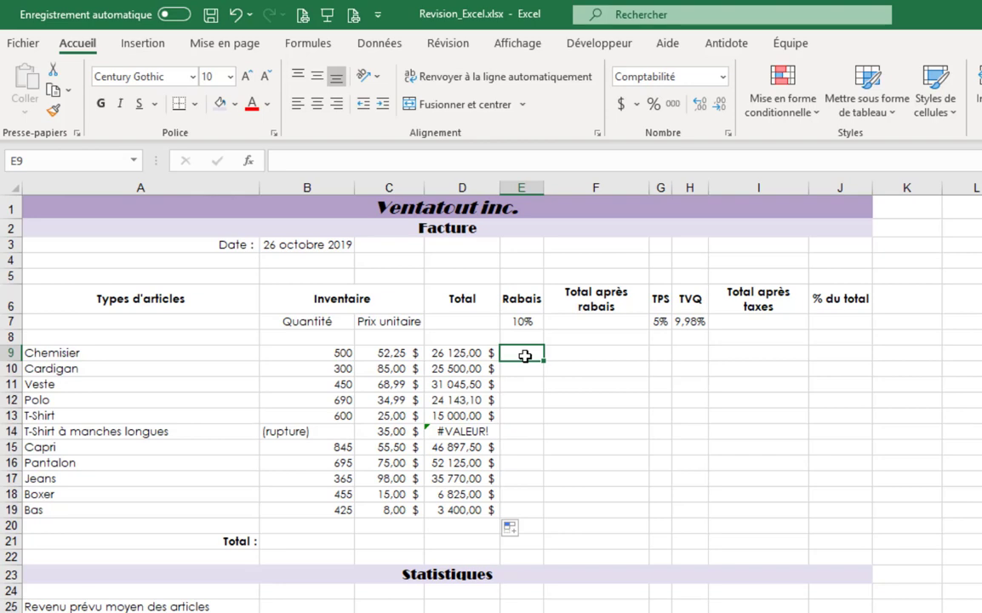
Enter =D9*$E$7 in E9, with the 10% rate absolute, and fill it down to E19.
text(=)
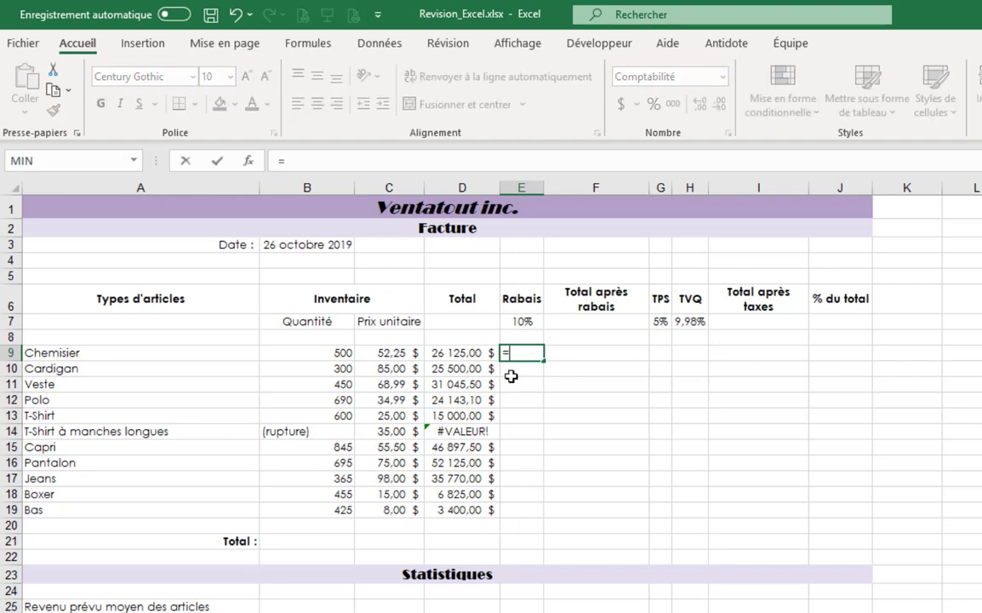
click(484, 353)
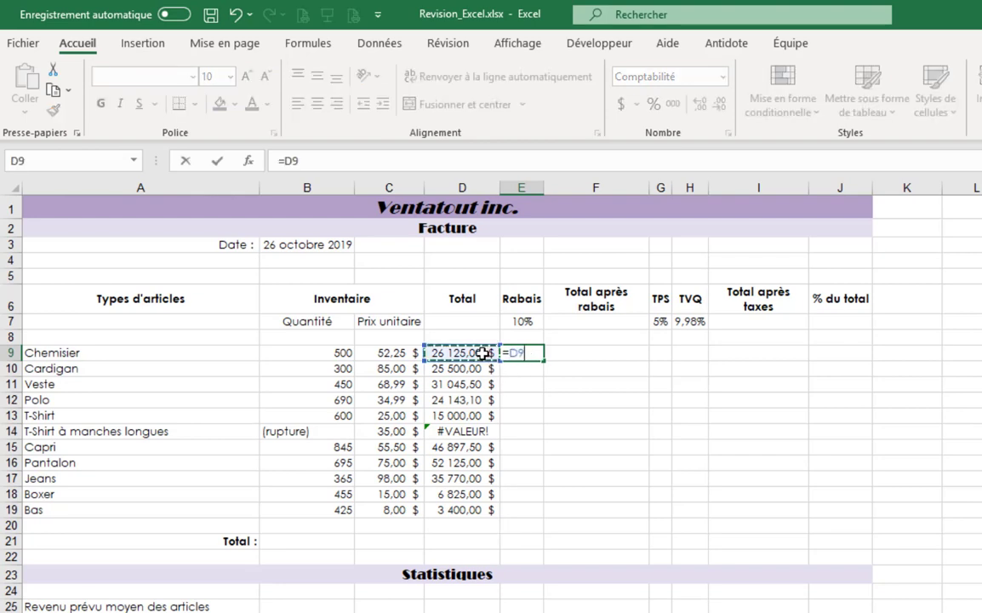
text(*)
click(532, 322)
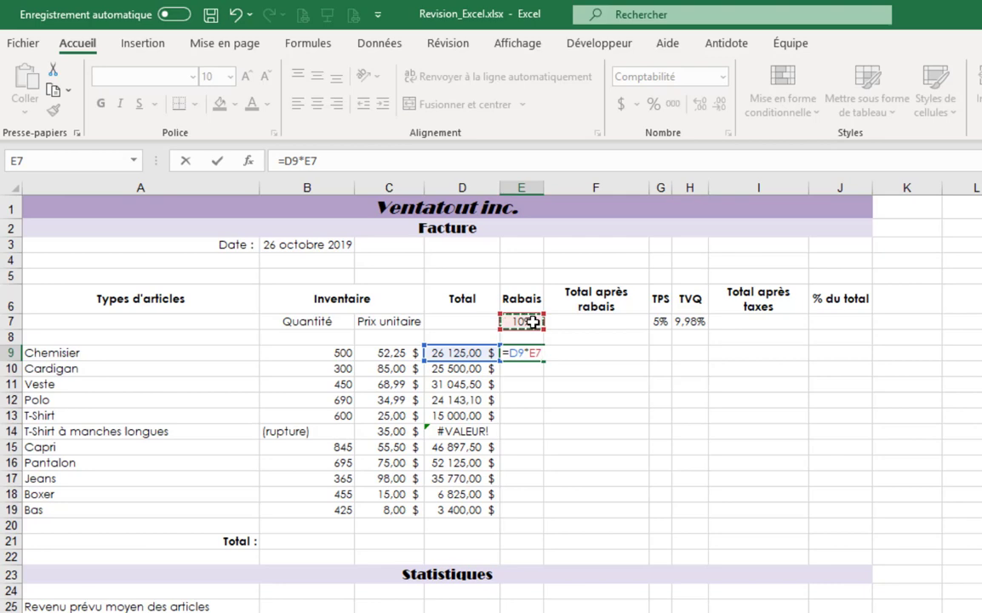
key(F4)
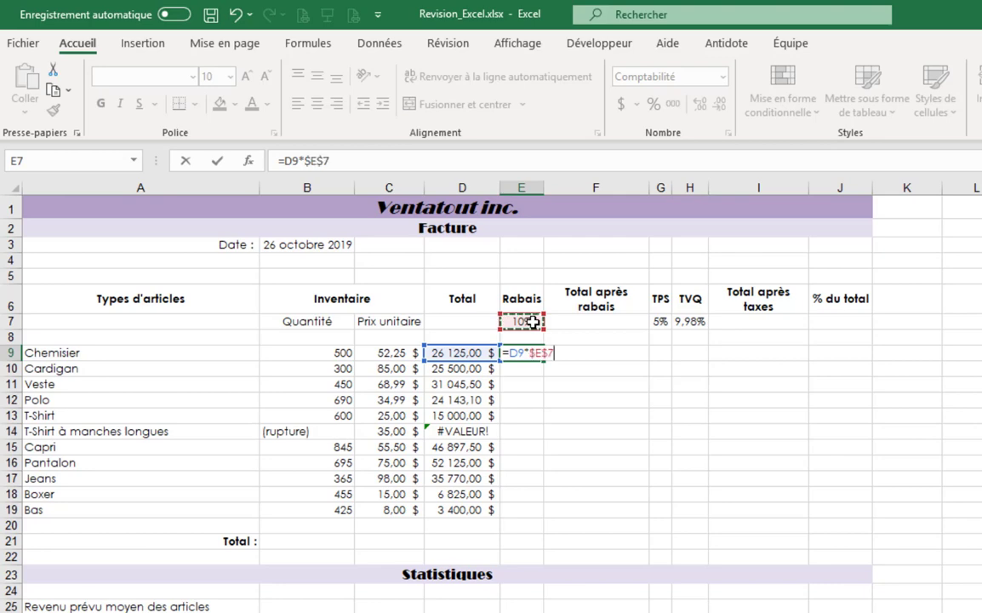
key(Return)
click(561, 352)
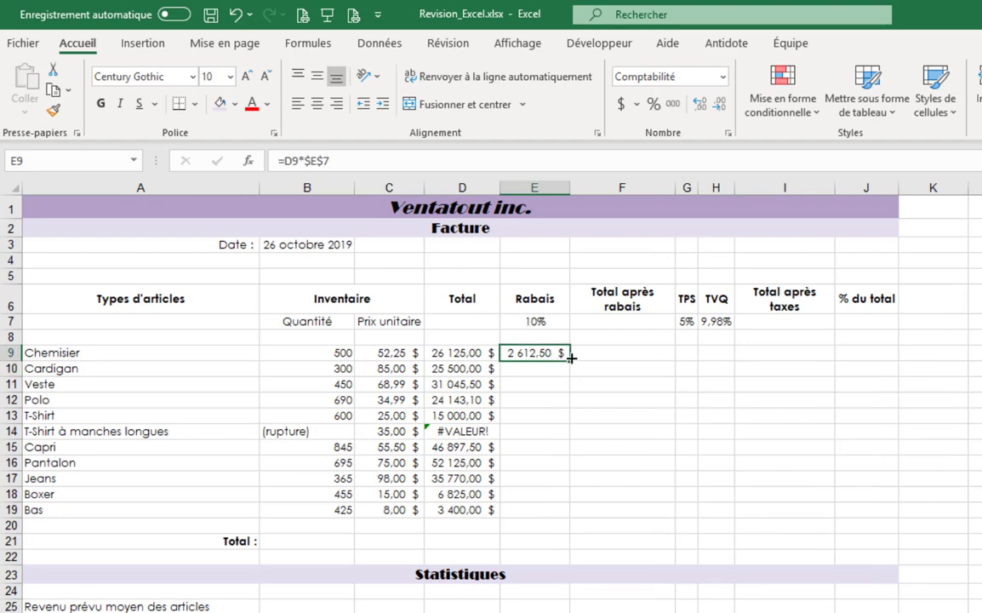
drag(571, 358, 572, 513)
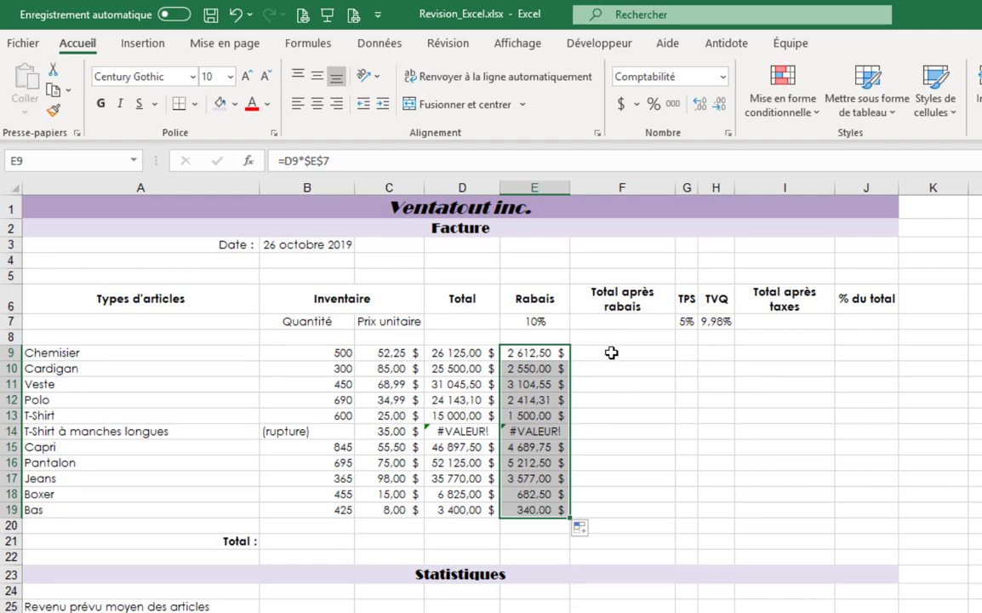
click(611, 352)
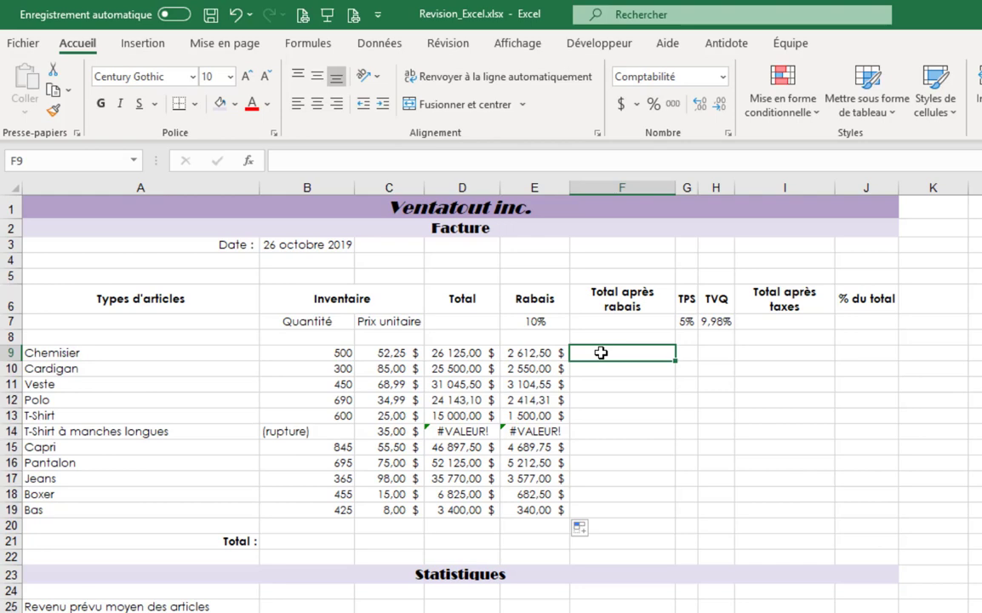
Enter =D9-E9 in F9 and fill it down to F19.
text(=)
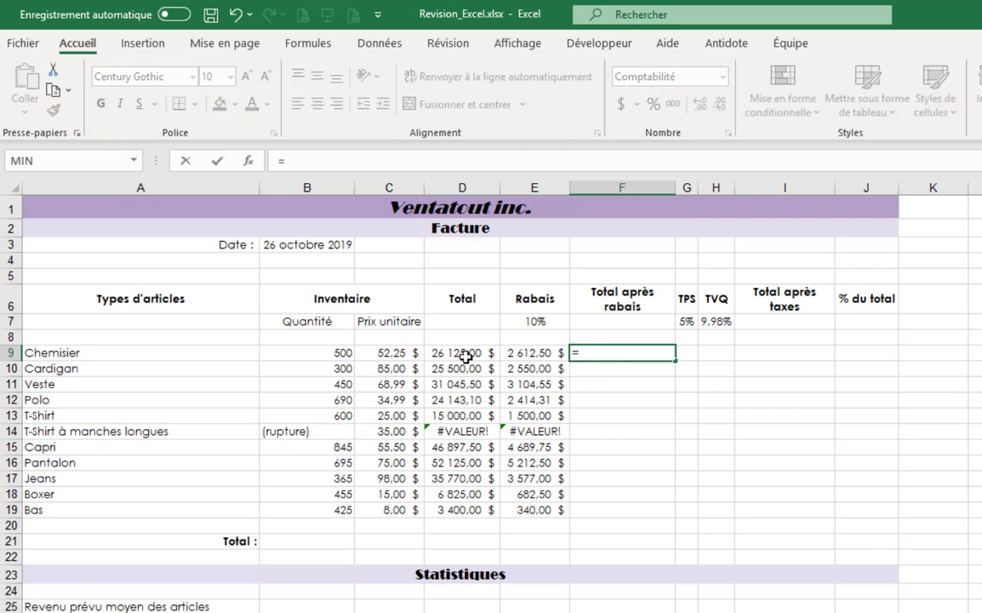
click(471, 353)
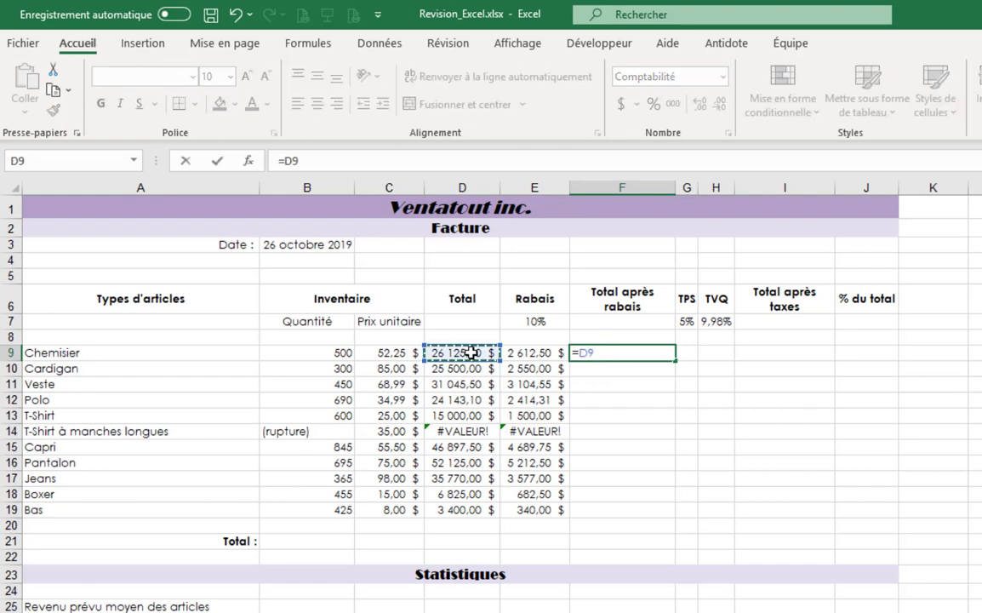
text(=)
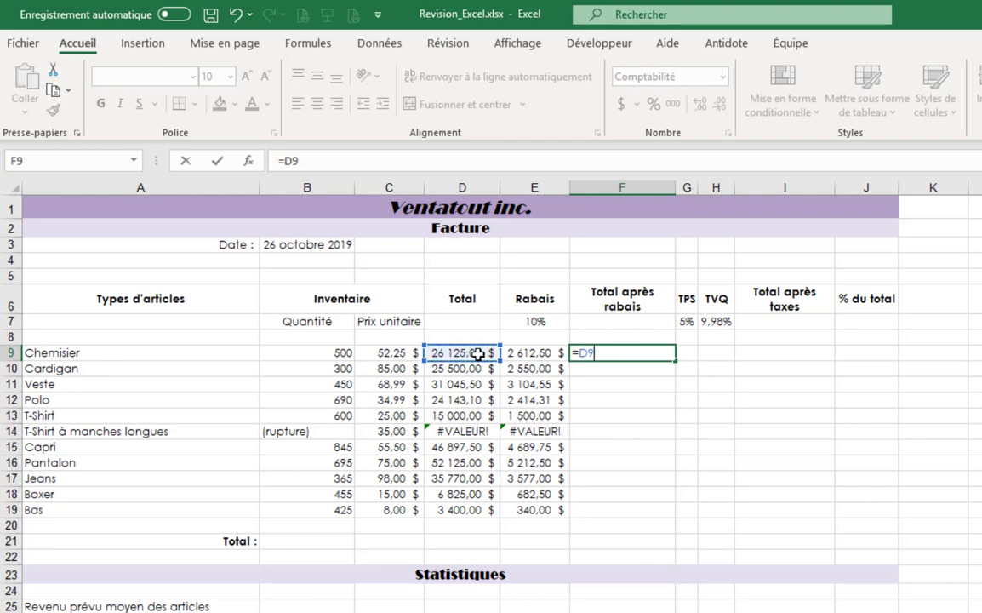
click(527, 354)
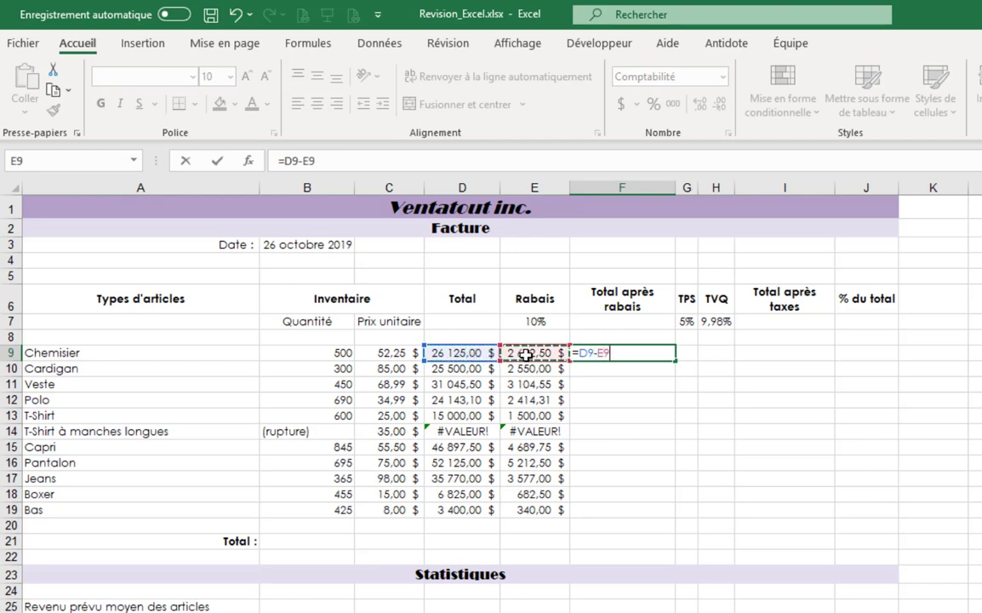
key(Return)
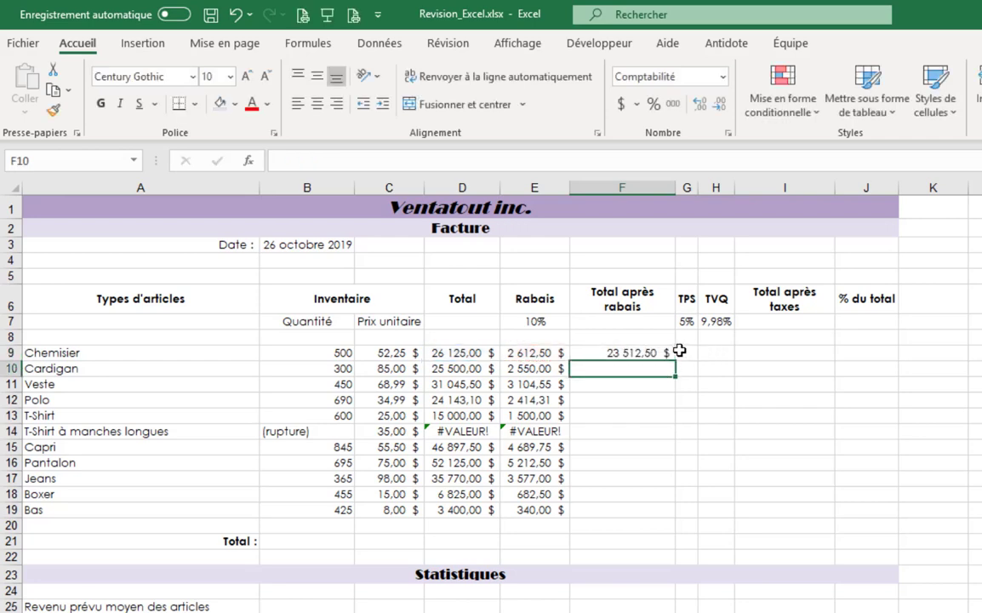
click(638, 352)
drag(673, 358, 659, 513)
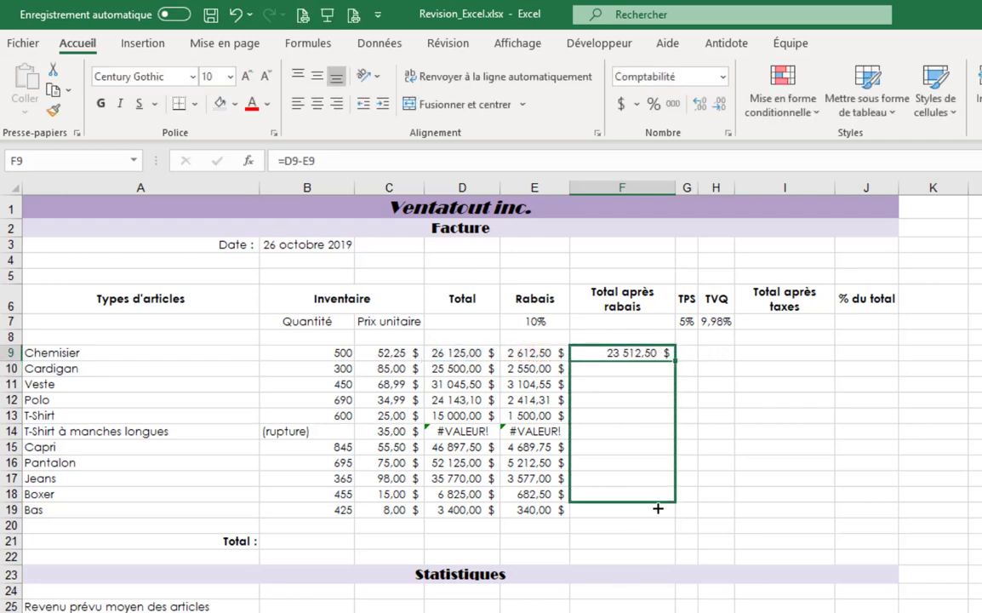
click(682, 356)
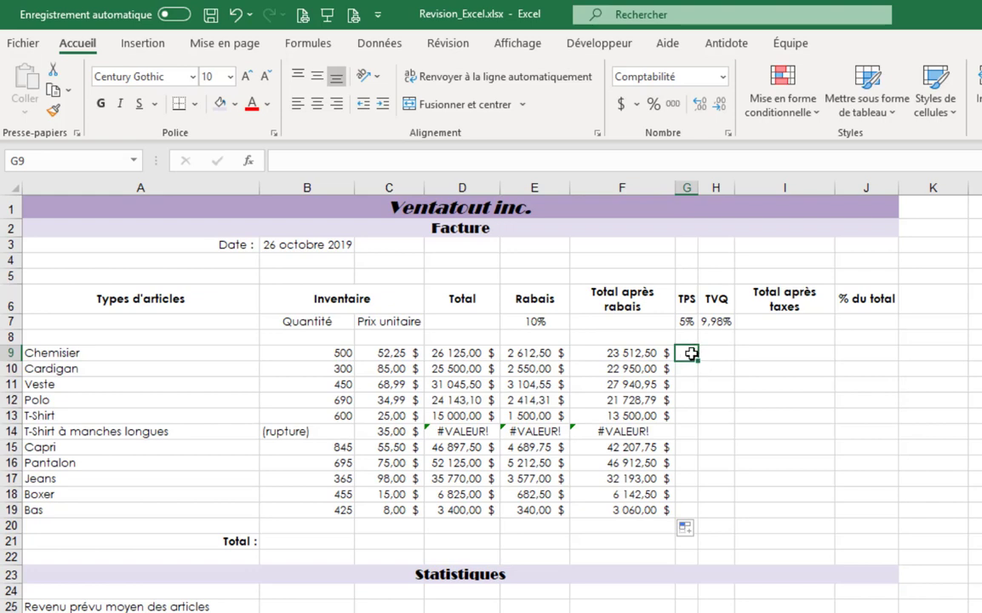
Enter the TPS formula =$F9*G$7 in G9.
text(=)
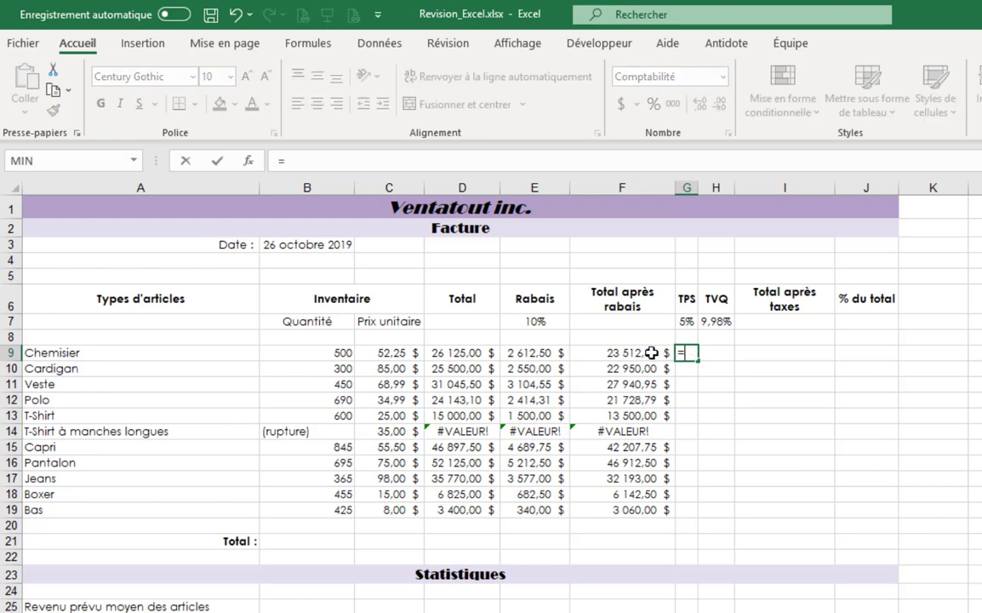
click(651, 353)
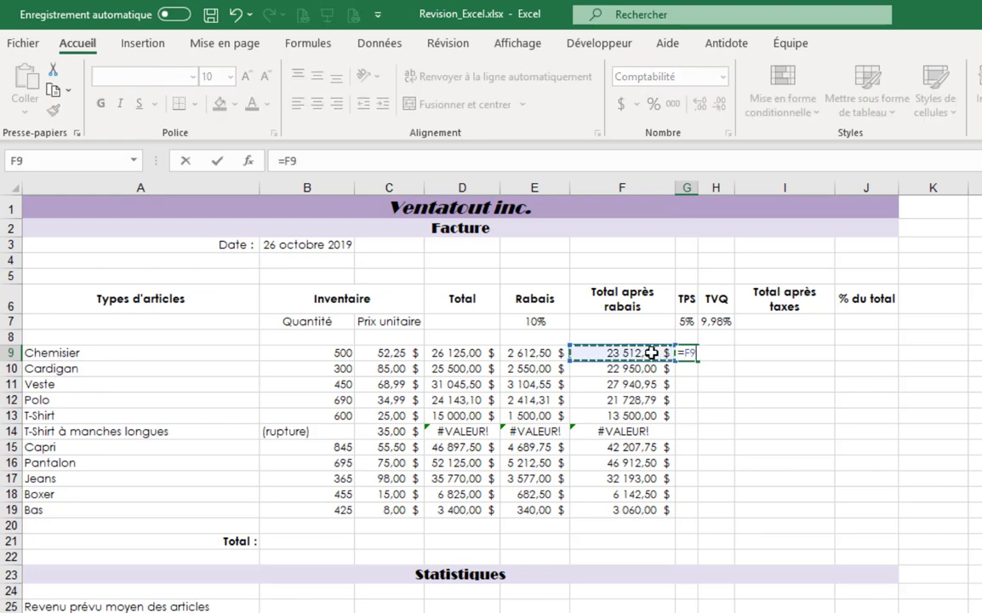
text(*)
click(689, 322)
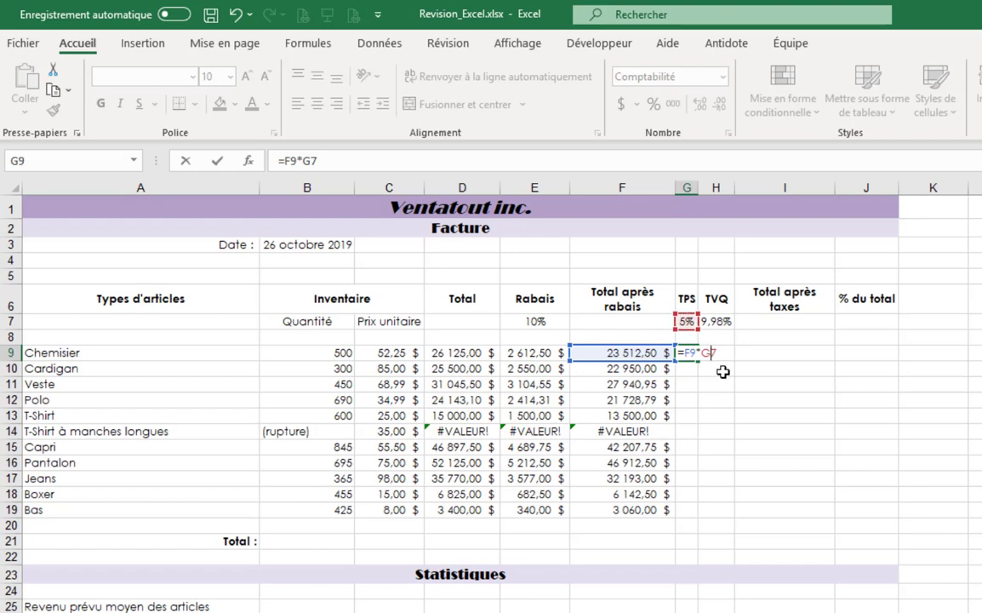
text($)
text($)
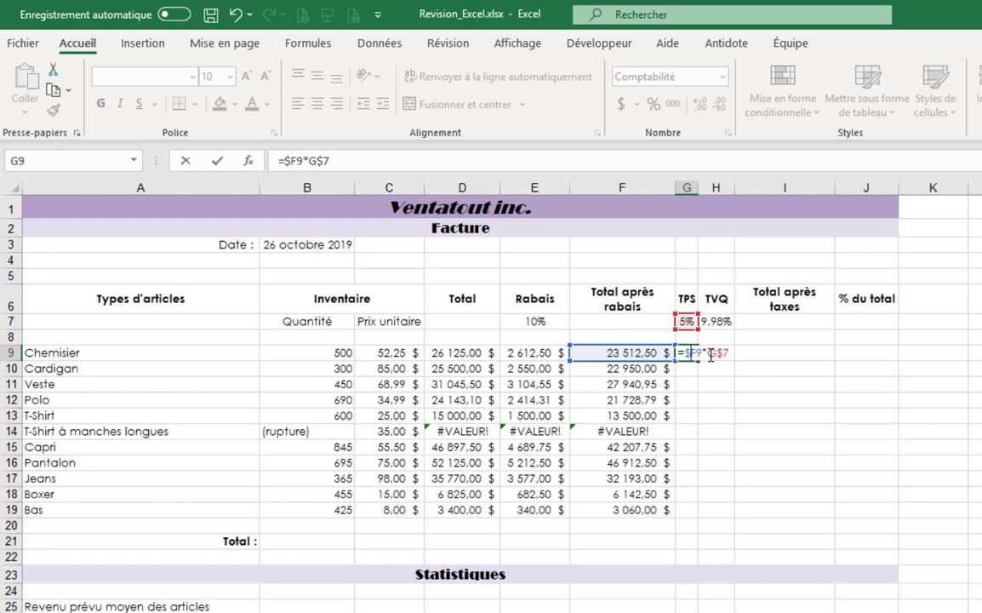
key(Return)
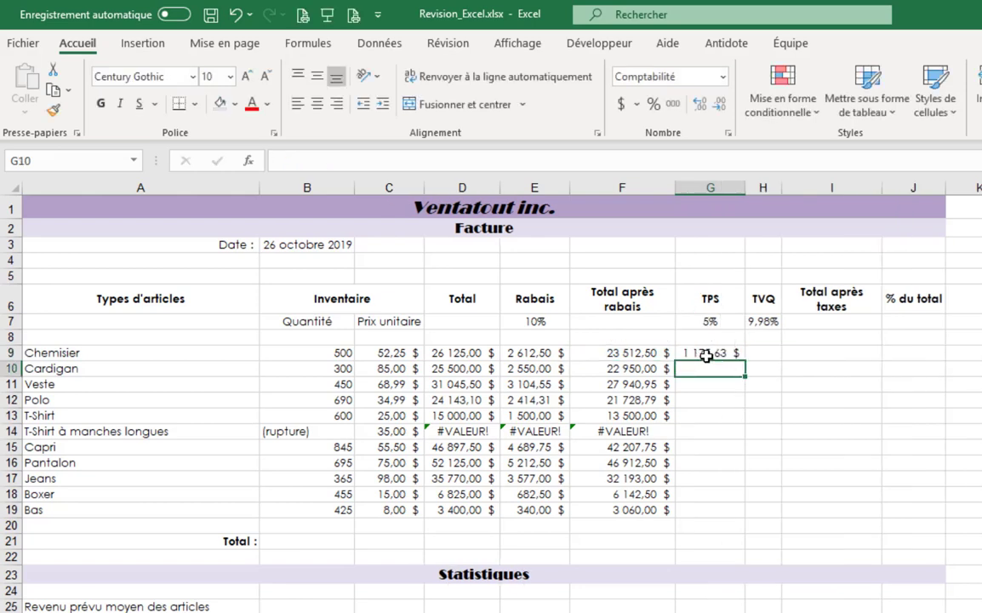
Fill the TPS formula down to G19 and across into the TVQ column H.
click(706, 356)
drag(745, 361, 757, 520)
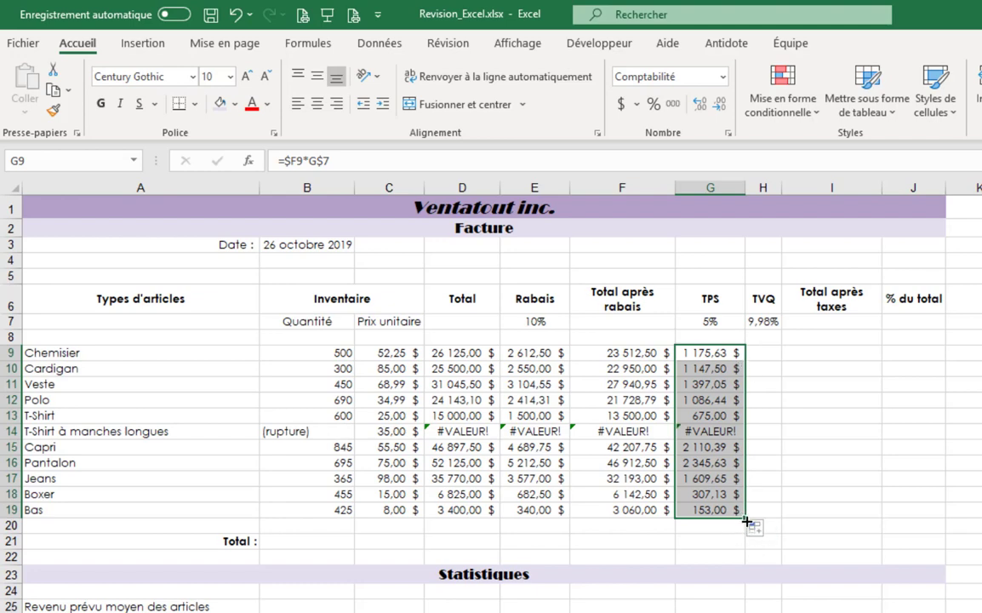
drag(746, 519, 803, 532)
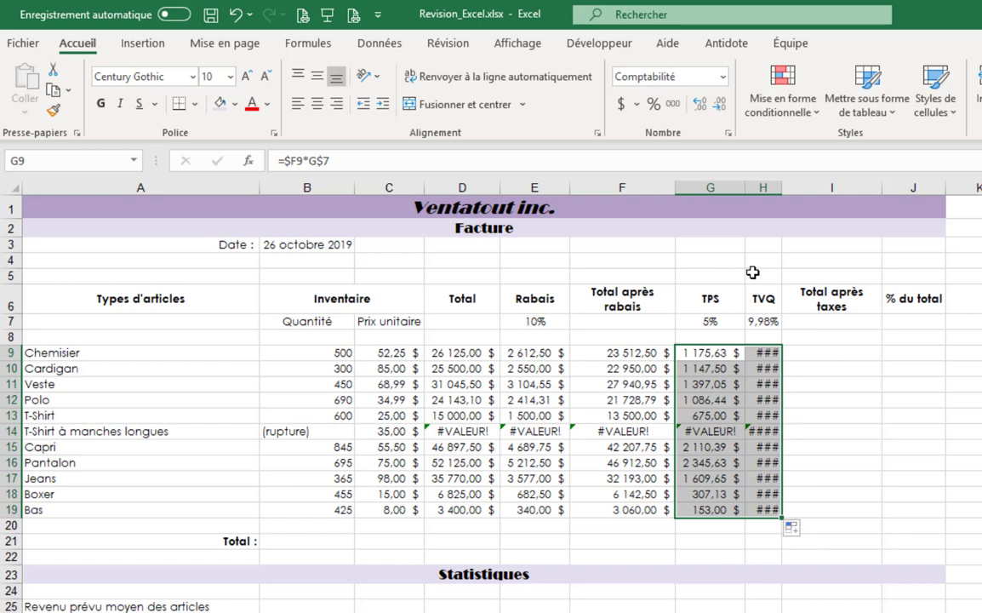
Auto-fit column H so the TVQ amounts, starting at 2 345,37 $, are readable.
click(760, 352)
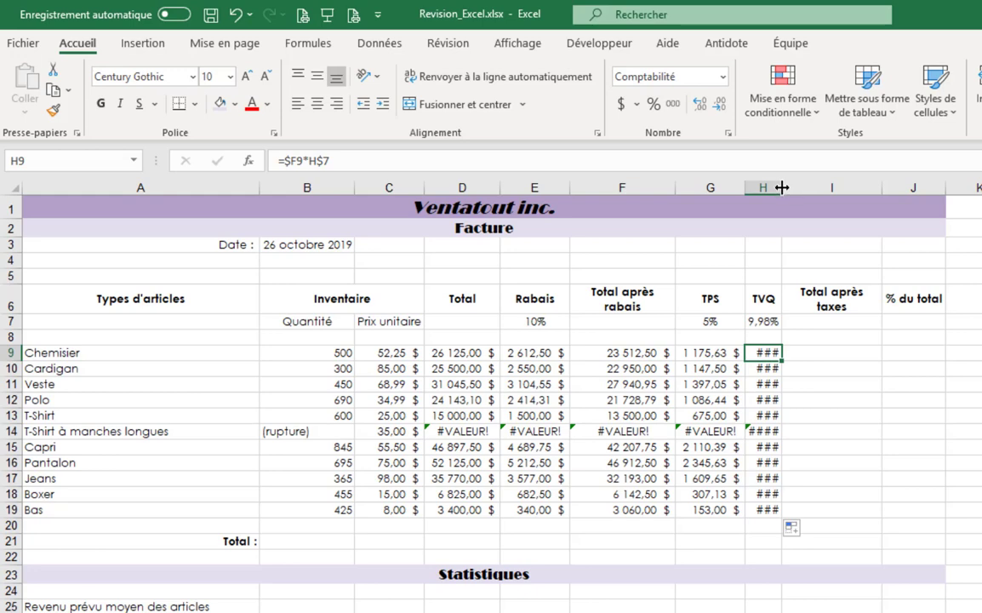
double_click(781, 188)
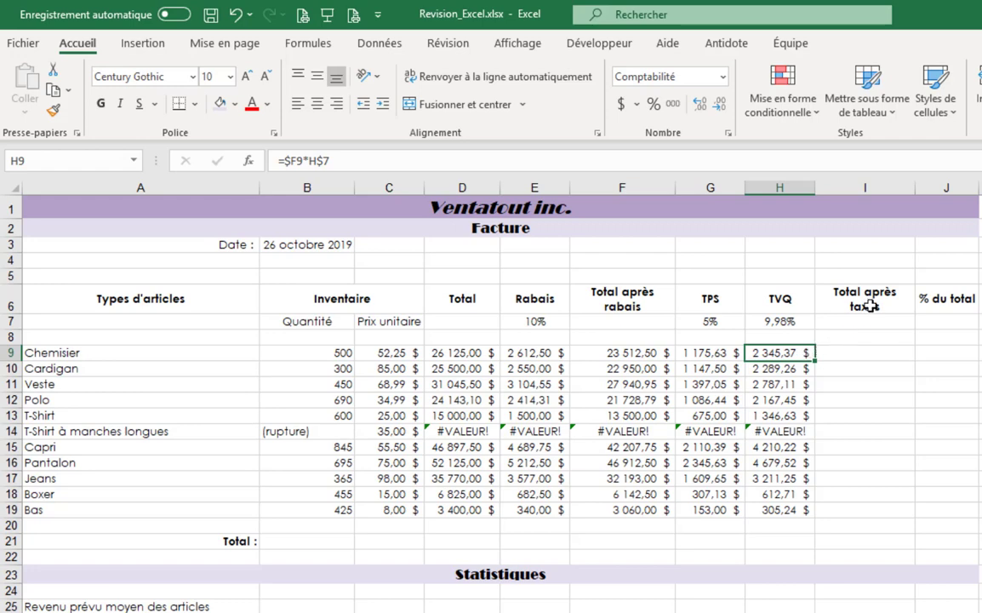
click(861, 354)
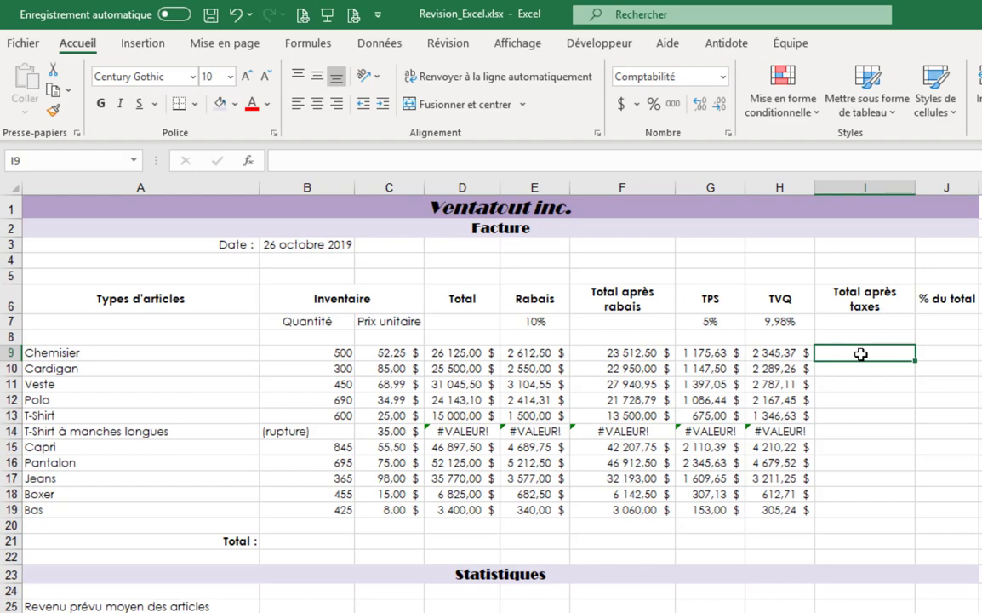
Enter =SOMME(F9:H9) in I9 and fill it down to I19.
text(=SO)
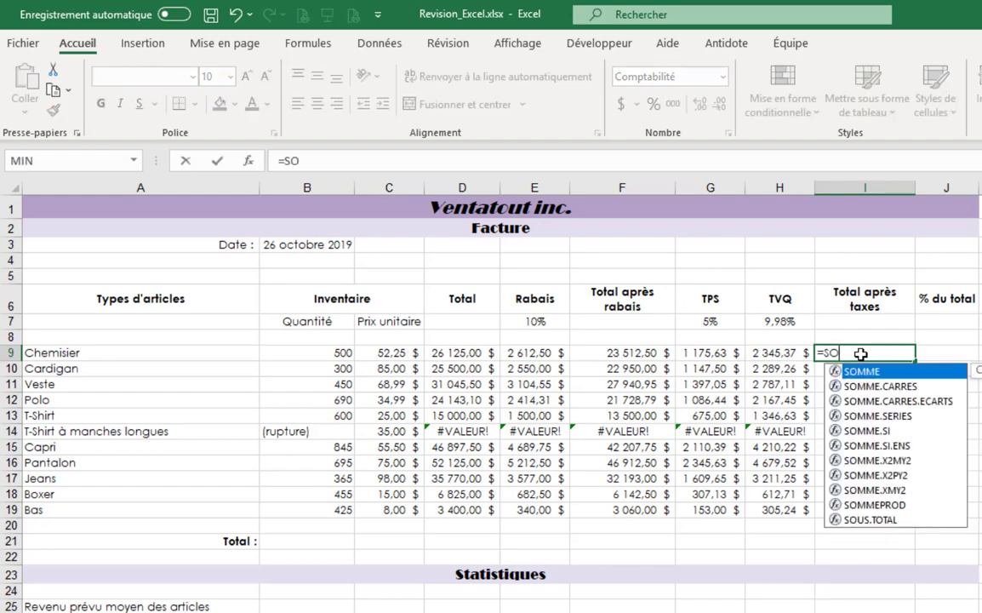
text(MME()
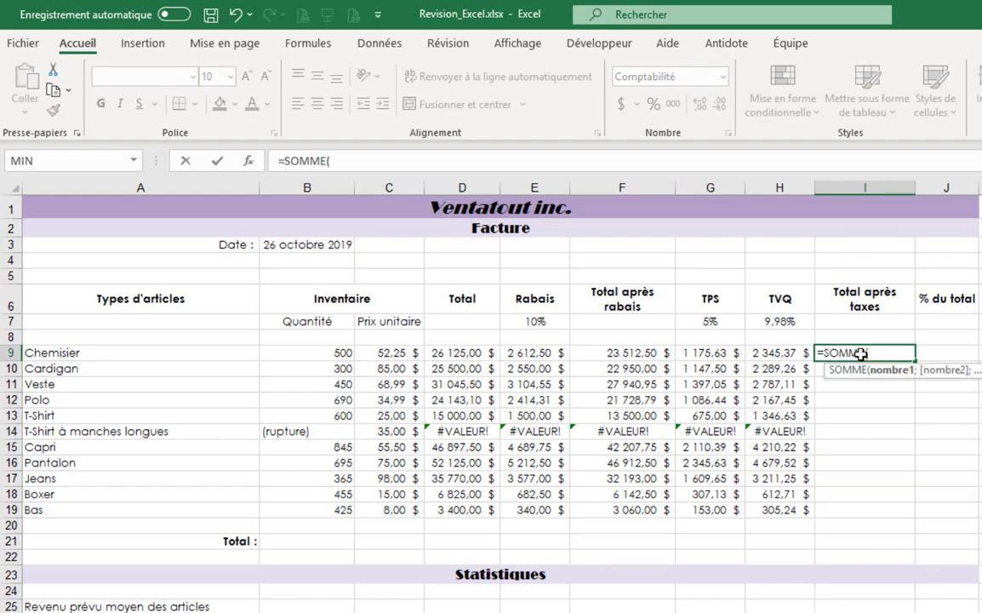
click(668, 354)
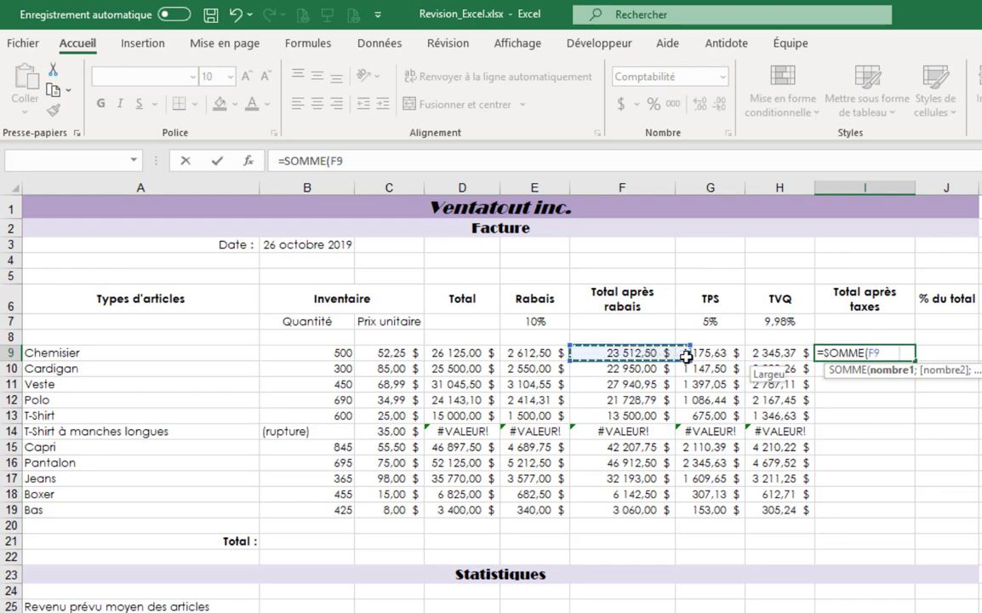
drag(686, 356, 755, 354)
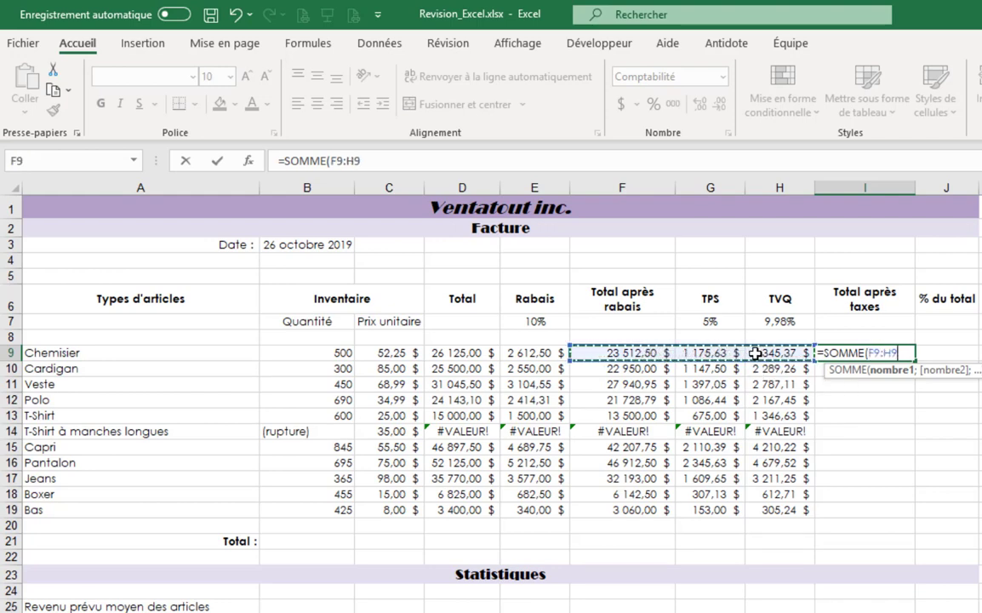
text())
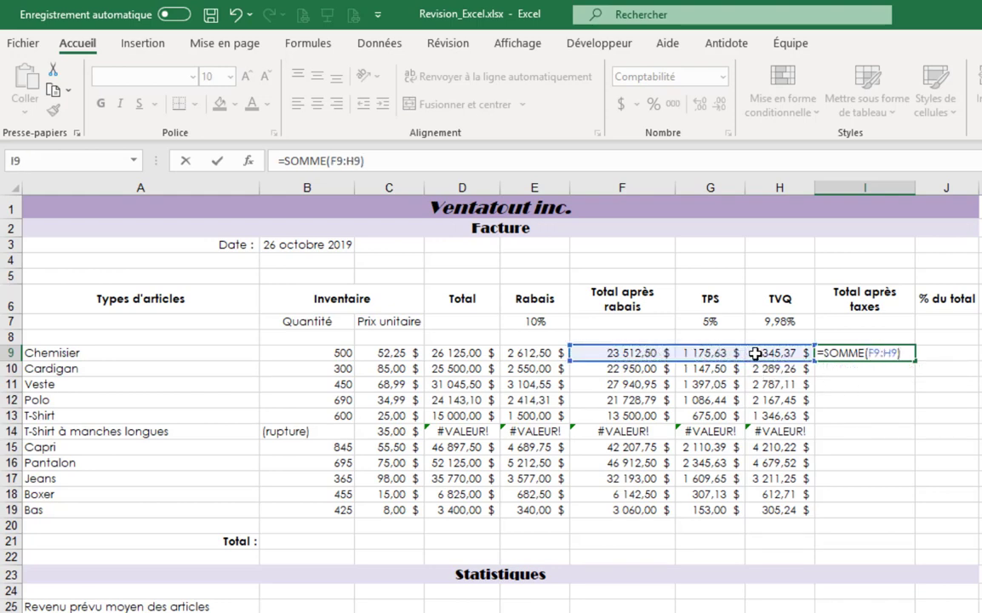
key(Return)
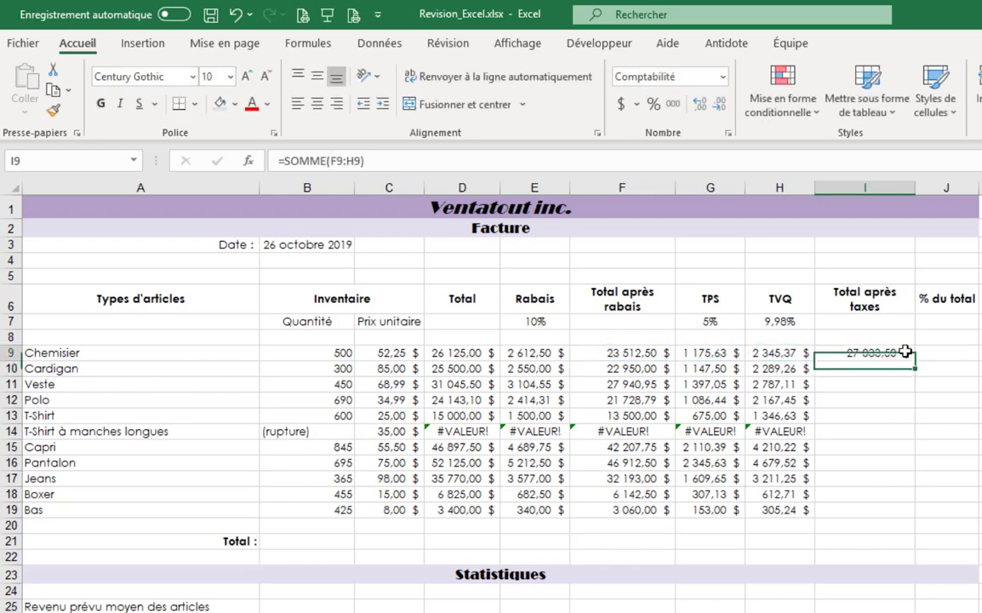
click(905, 352)
drag(915, 360, 916, 515)
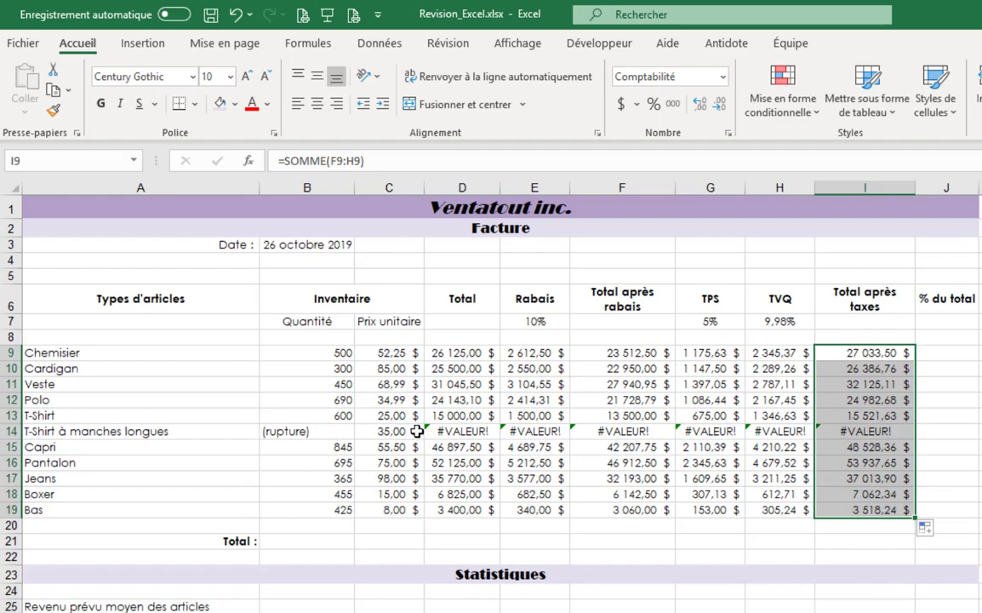
drag(443, 432, 848, 424)
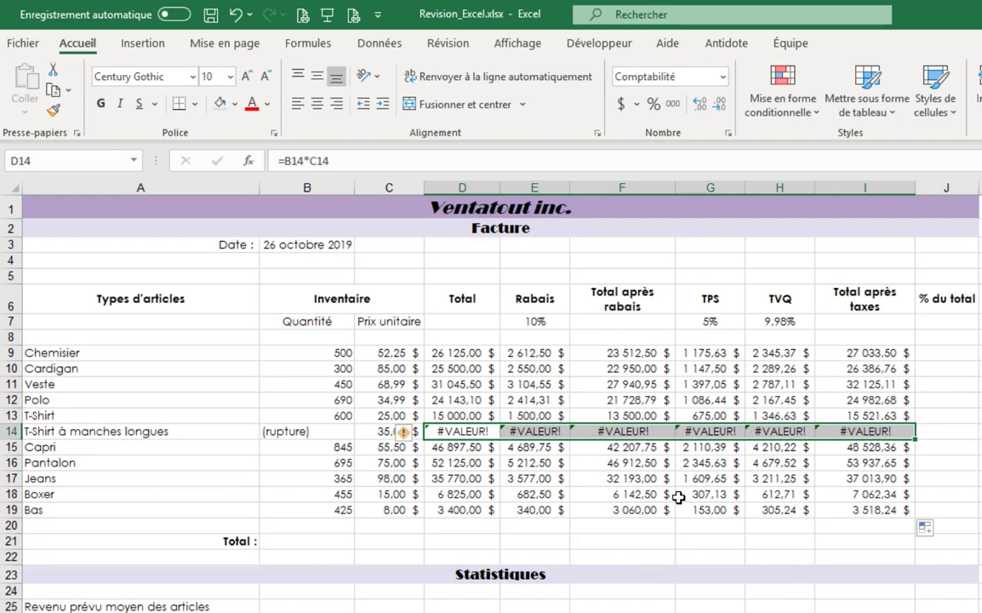
Clear the #VALEUR! error cells D14:I14 in the T-shirt row.
key(Delete)
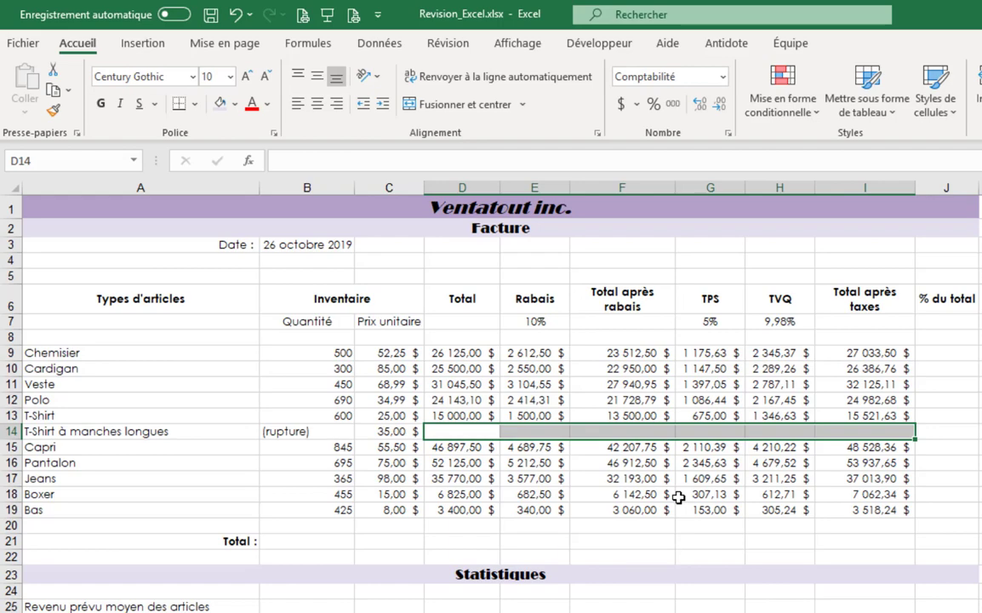
click(340, 537)
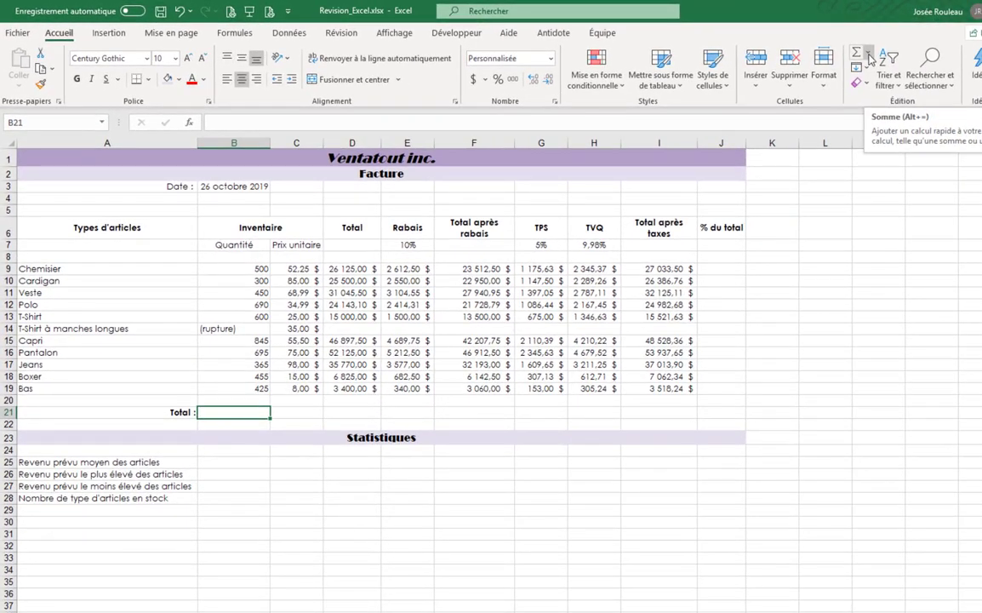
Sum B9:B19 in B21 with SOMME and fill the total across to I21.
click(868, 54)
click(882, 72)
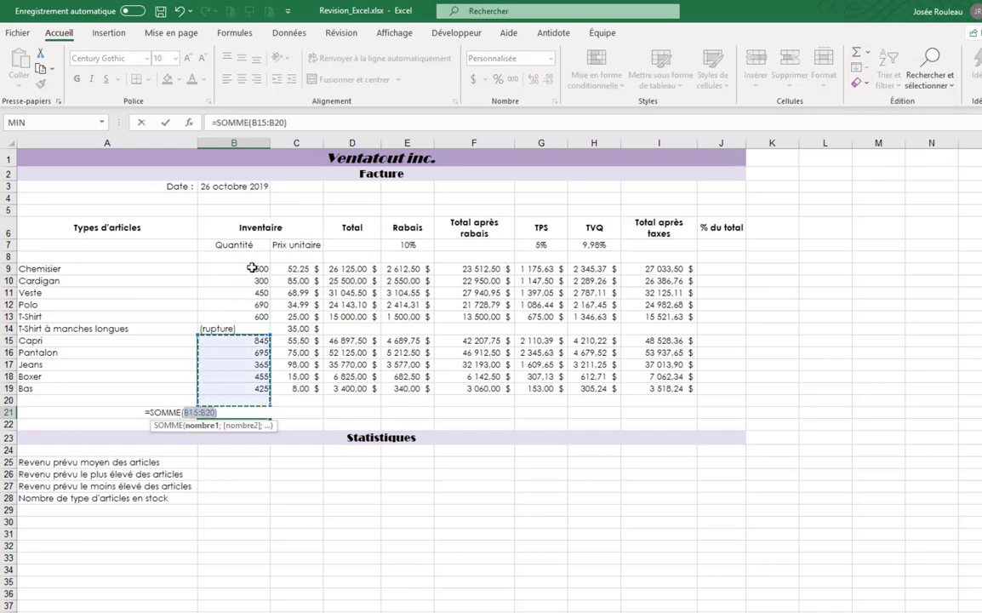
drag(252, 268, 249, 388)
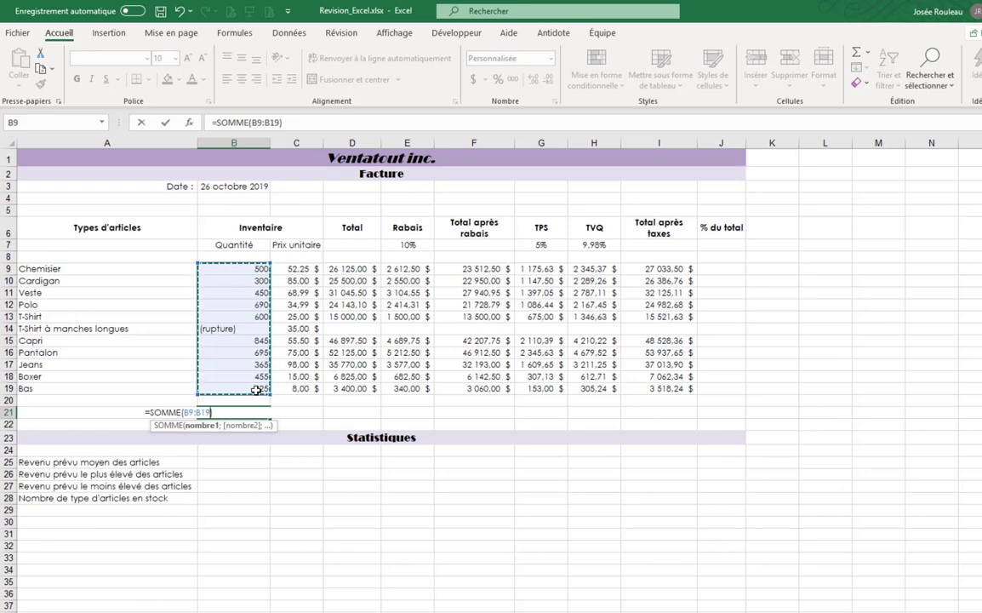
key(Return)
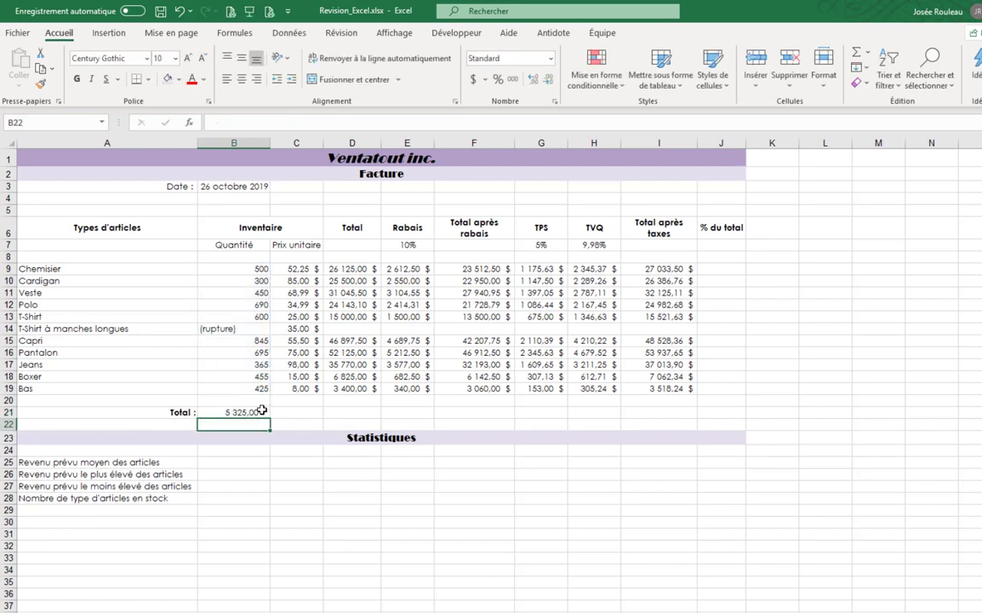
click(257, 411)
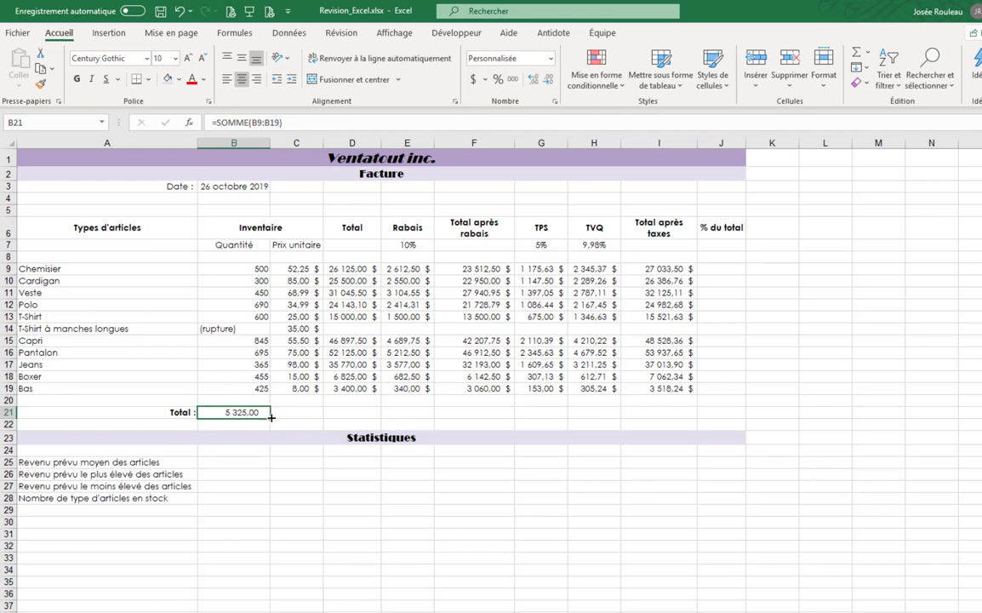
drag(270, 418, 675, 414)
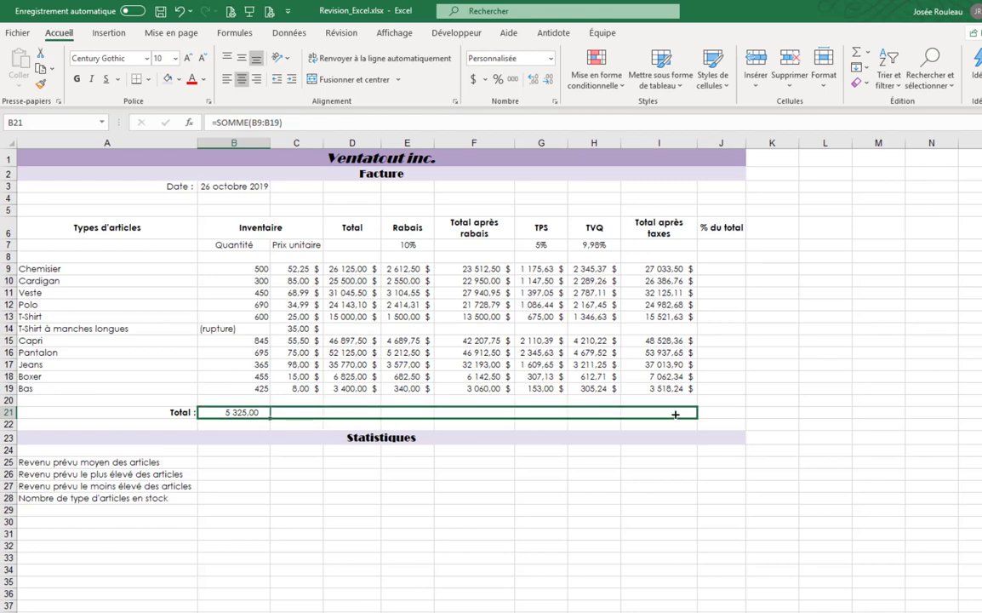
drag(675, 414, 675, 414)
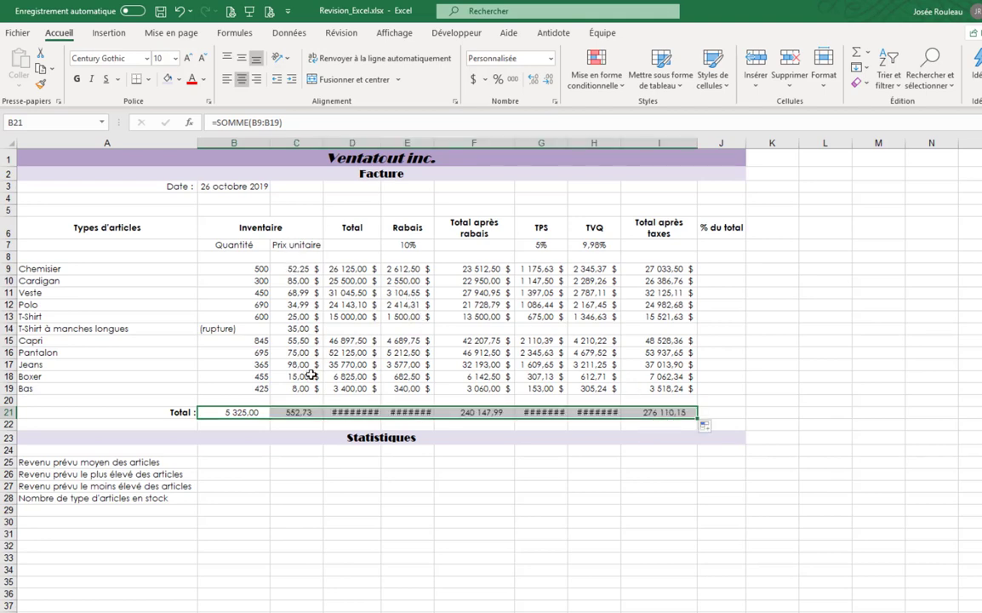
Choose the Monétaire category for totals C21:I21 in Format de cellule.
drag(304, 412, 639, 412)
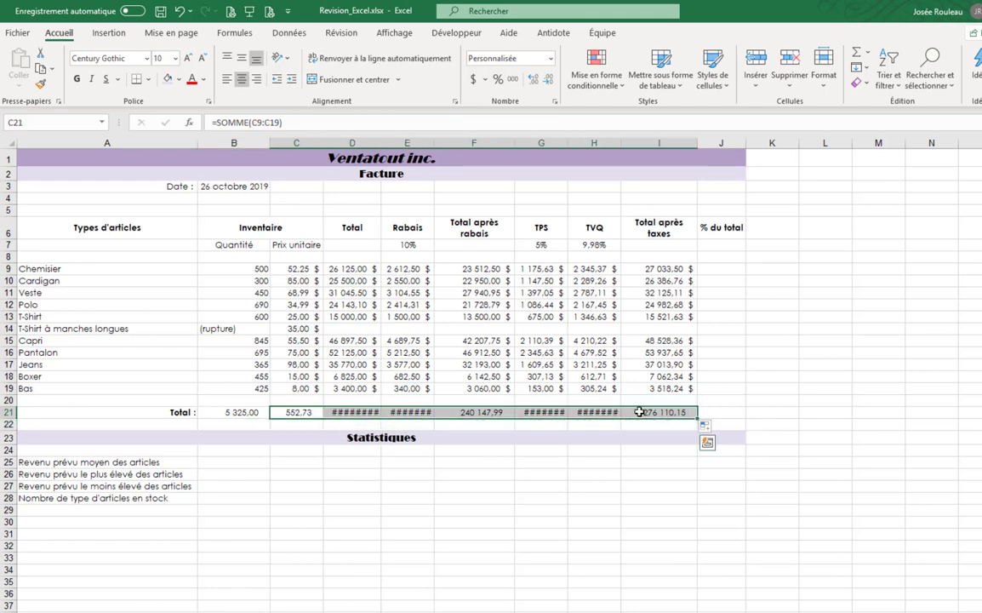
click(555, 102)
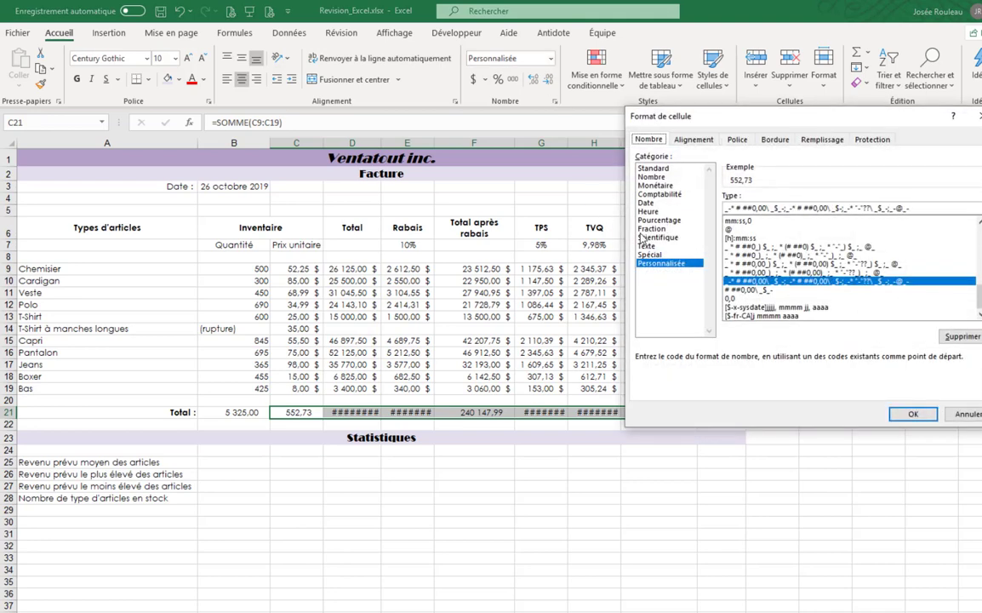
click(655, 185)
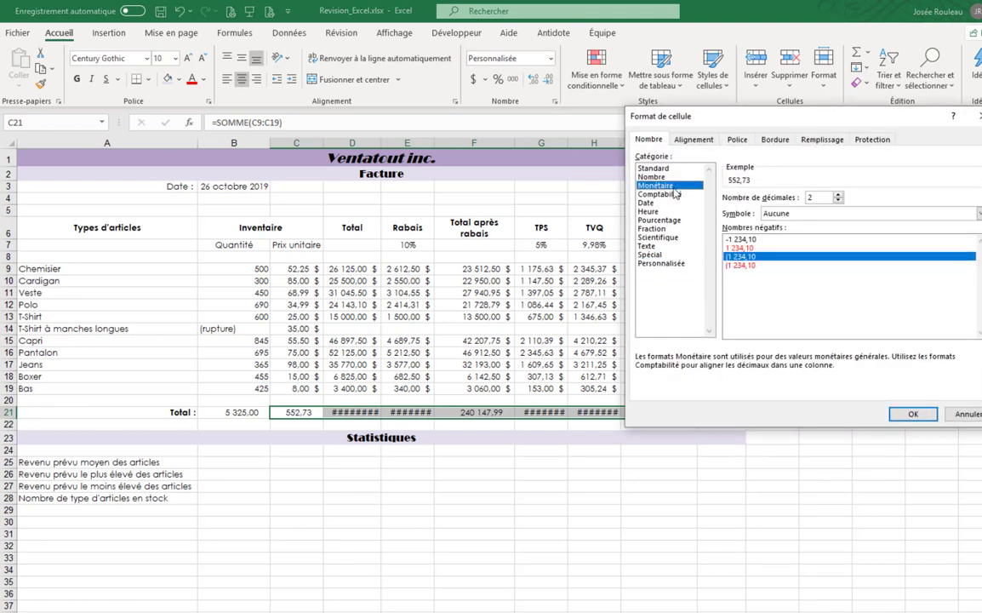
Set the currency symbol to $ for the row 21 totals and apply.
click(841, 214)
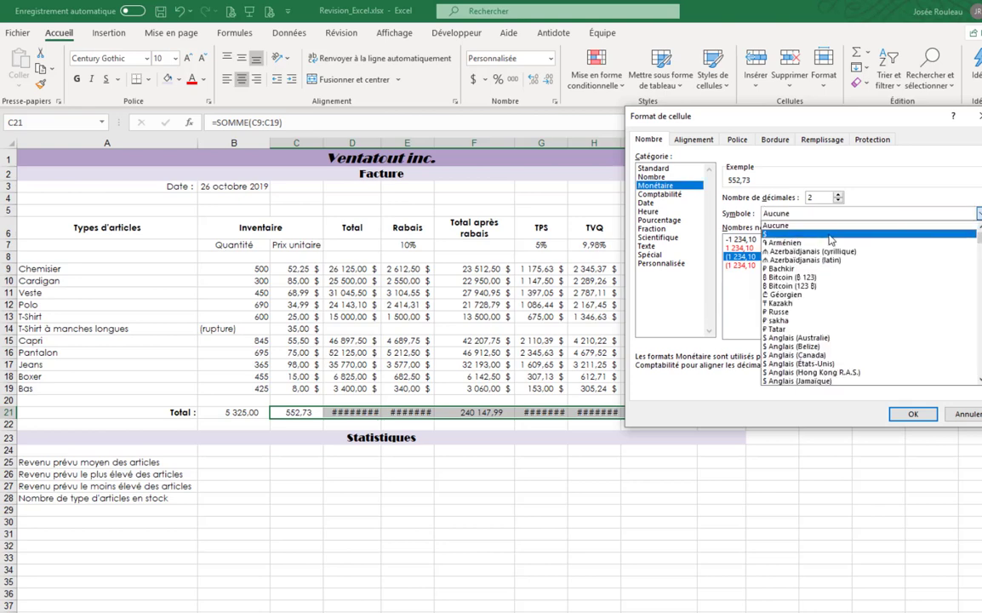
click(822, 228)
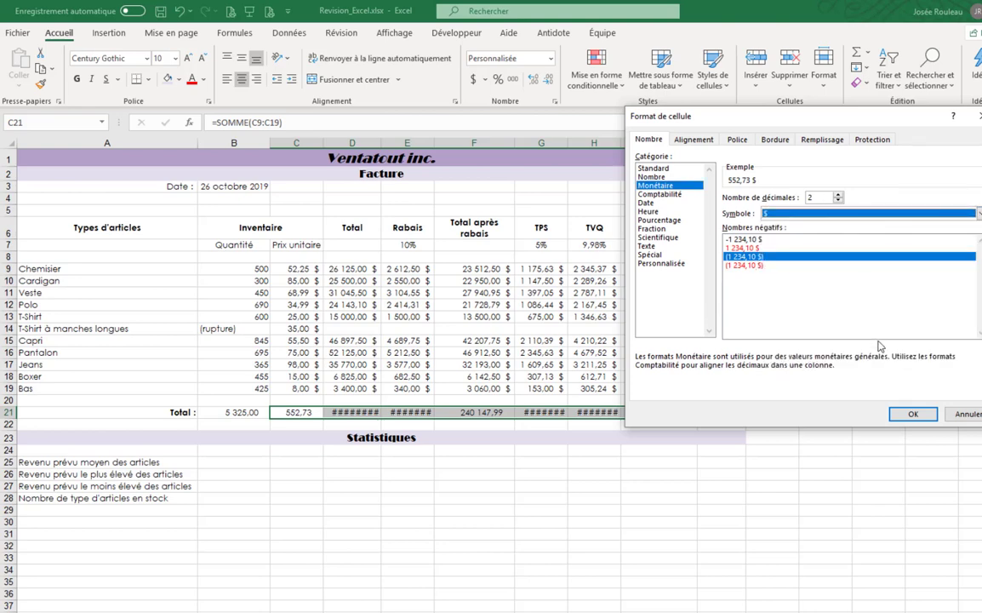
click(913, 414)
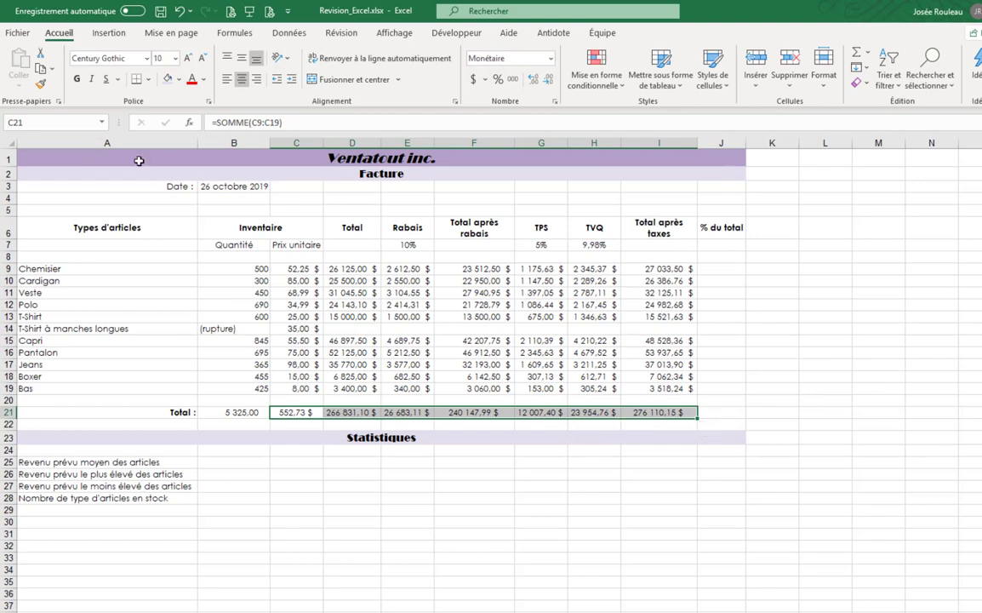
Auto-fit the widths of columns A through J to their contents.
mouse_move(179, 139)
mouse_down()
mouse_move(719, 139)
mouse_move(704, 140)
mouse_up()
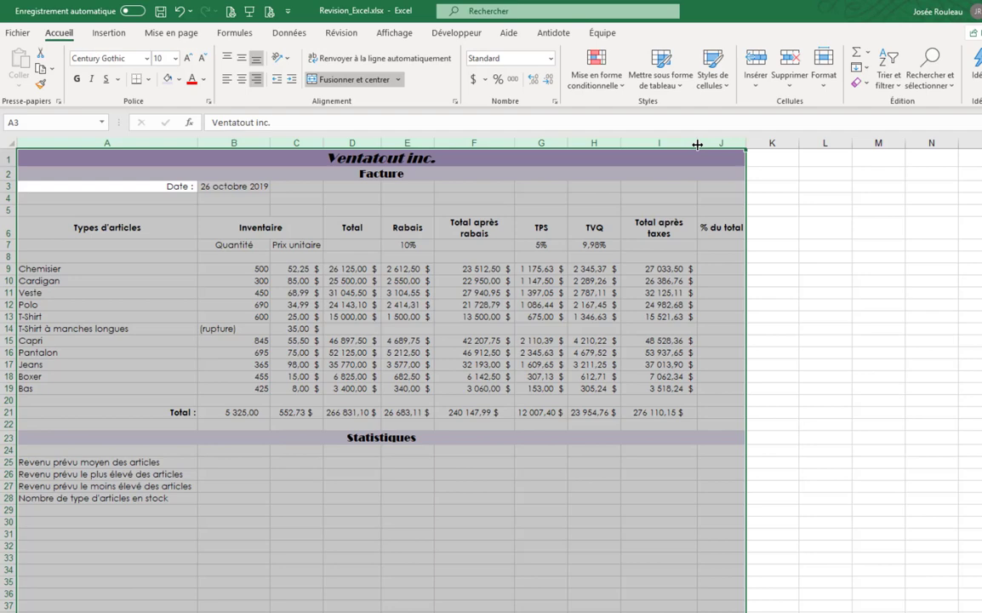
double_click(697, 145)
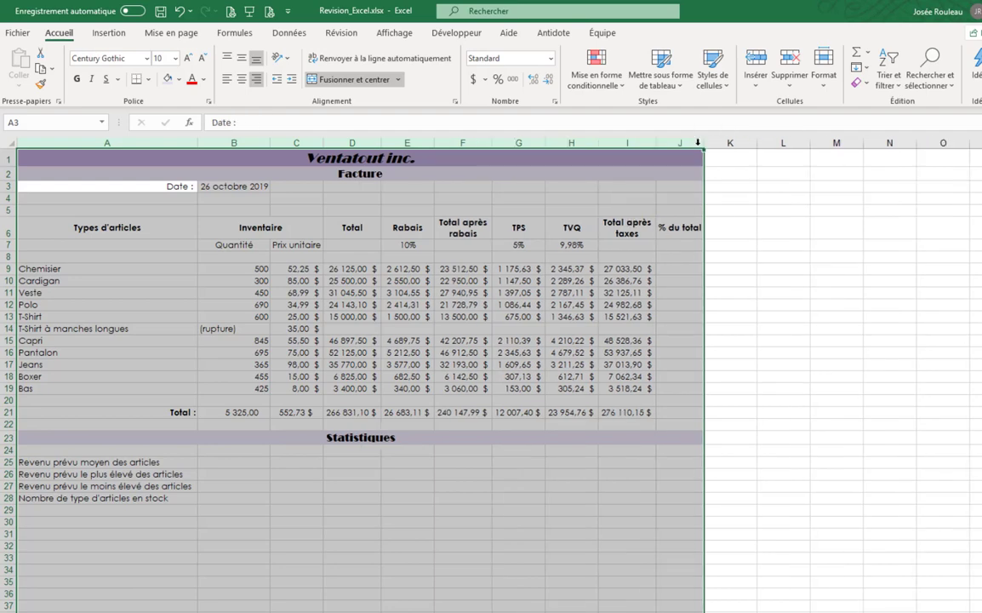
click(249, 460)
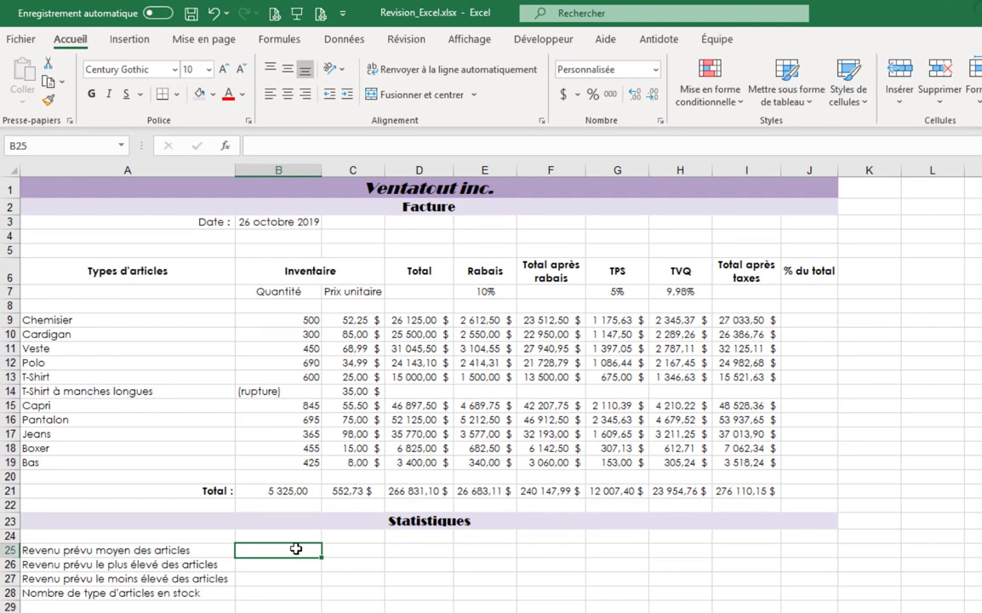
Enter =MOYENNE(F9:F19) in B25 to show the average revenue of 24 014,80.
text(=)
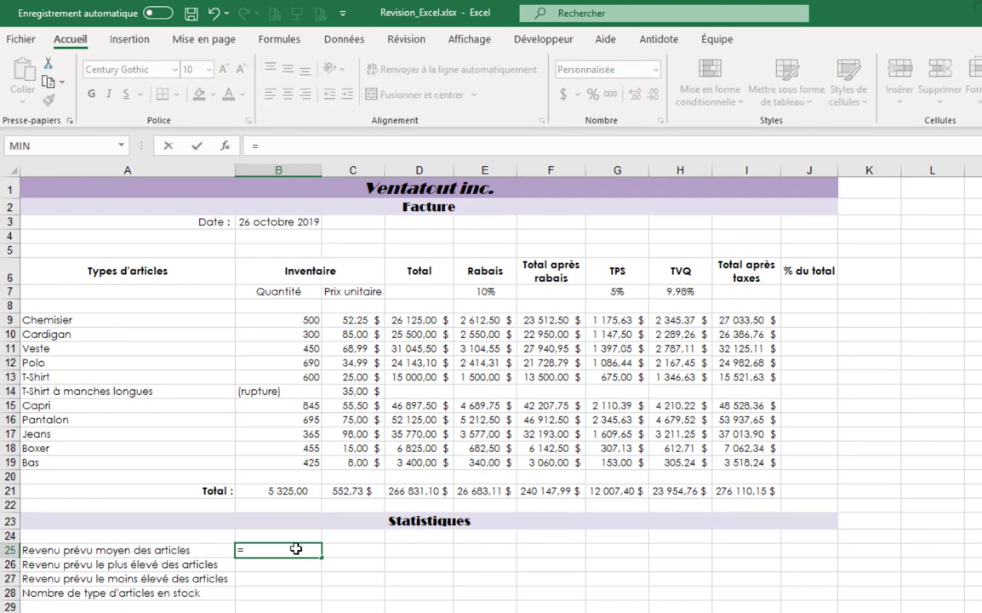
text(MO)
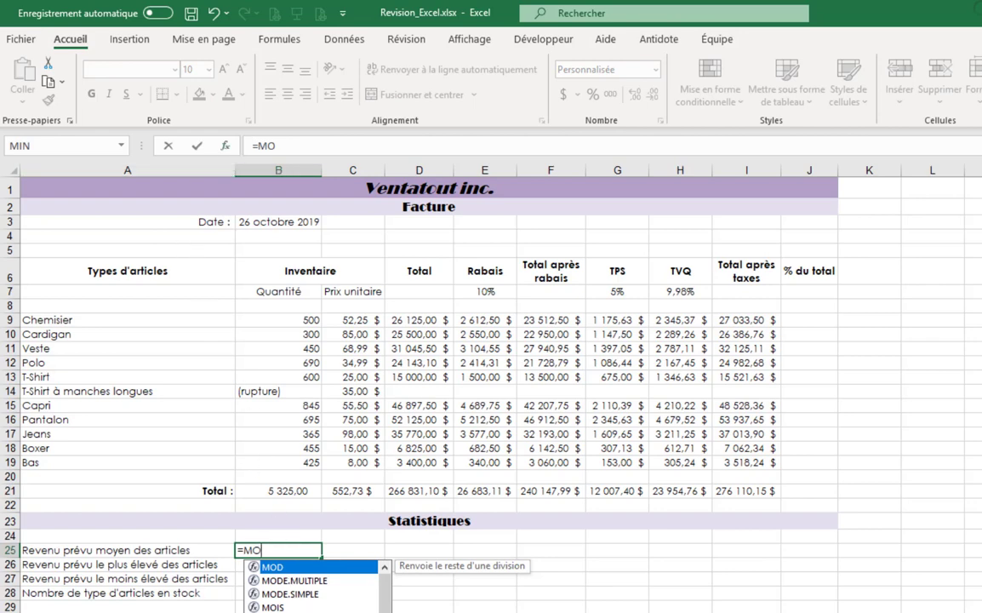
text(YENNE()
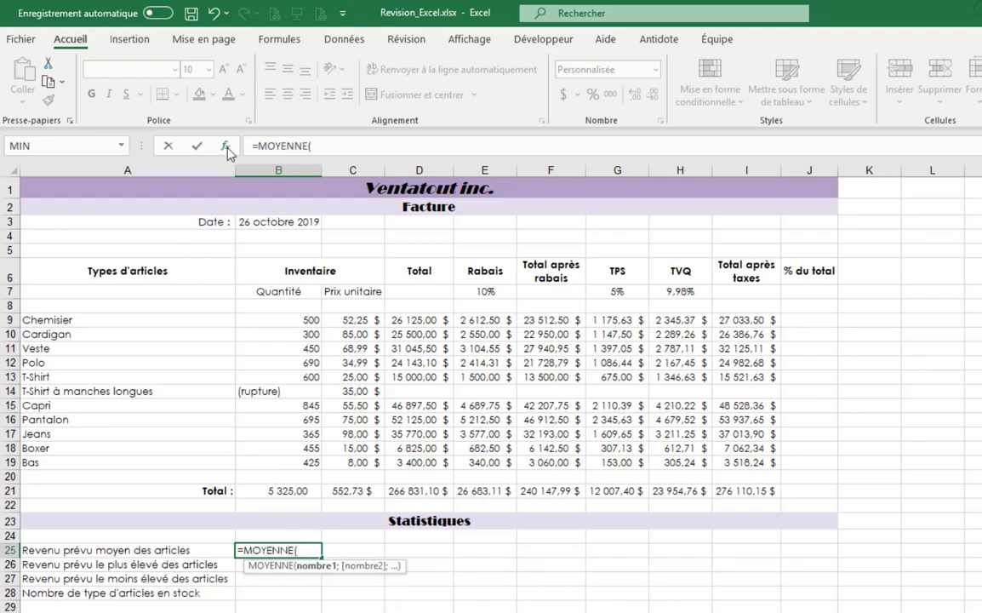
click(226, 148)
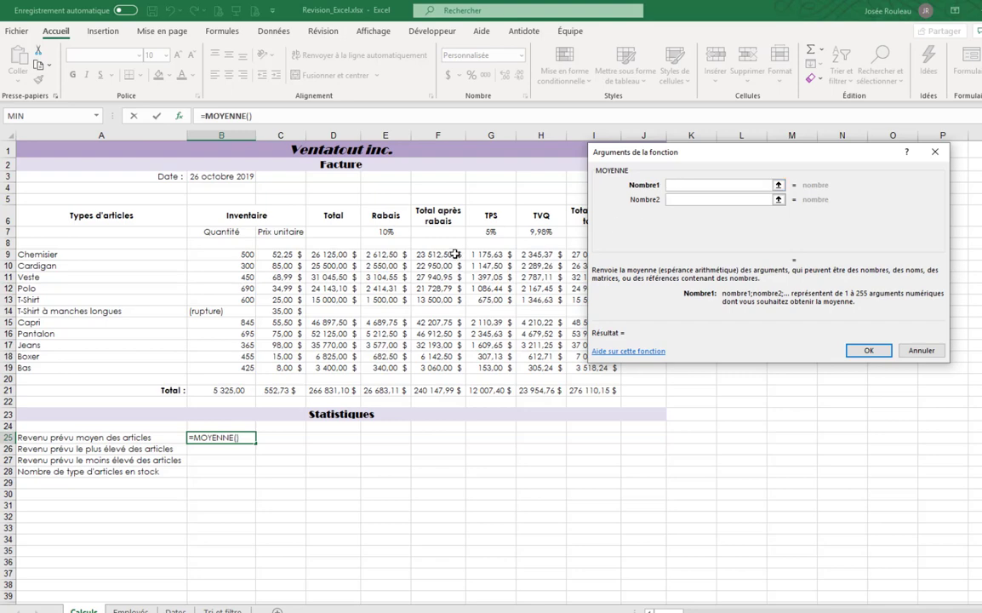
drag(455, 254, 437, 367)
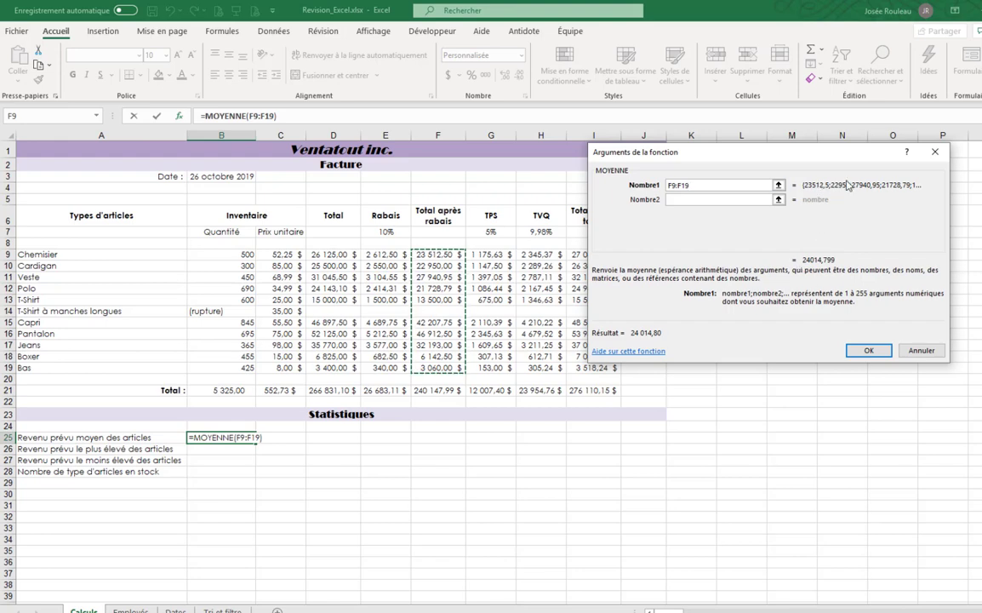
click(868, 351)
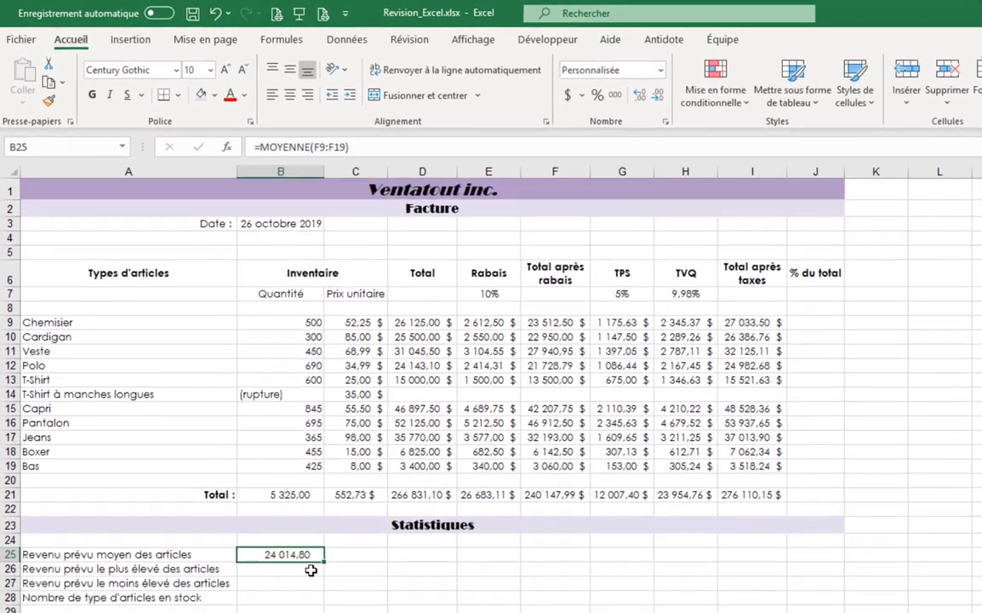
click(311, 570)
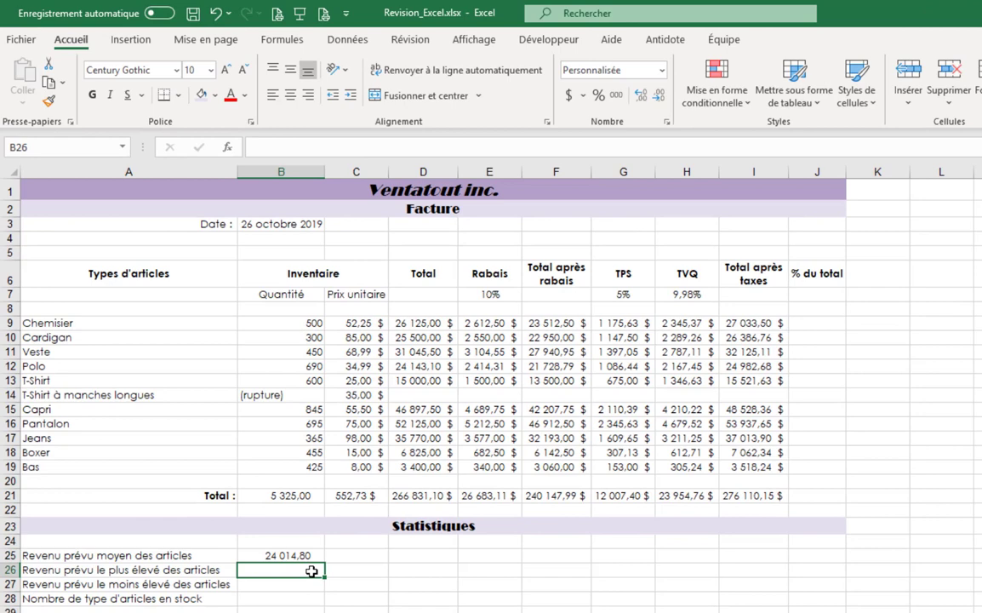
Enter =MAX(F9:F19) in B26 for the highest revenue, 46 912,50.
text(=MAX()
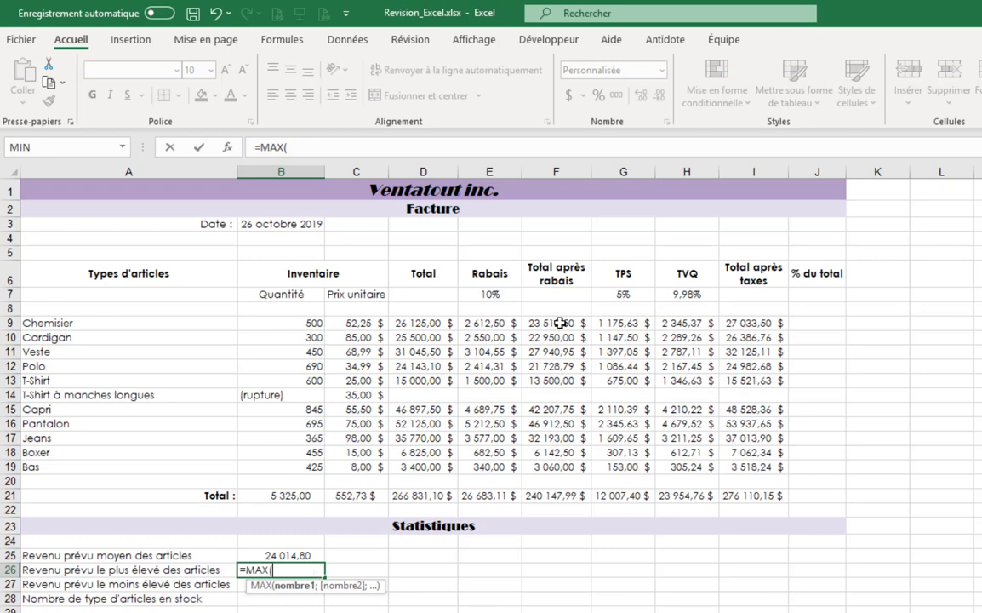
drag(564, 323, 568, 467)
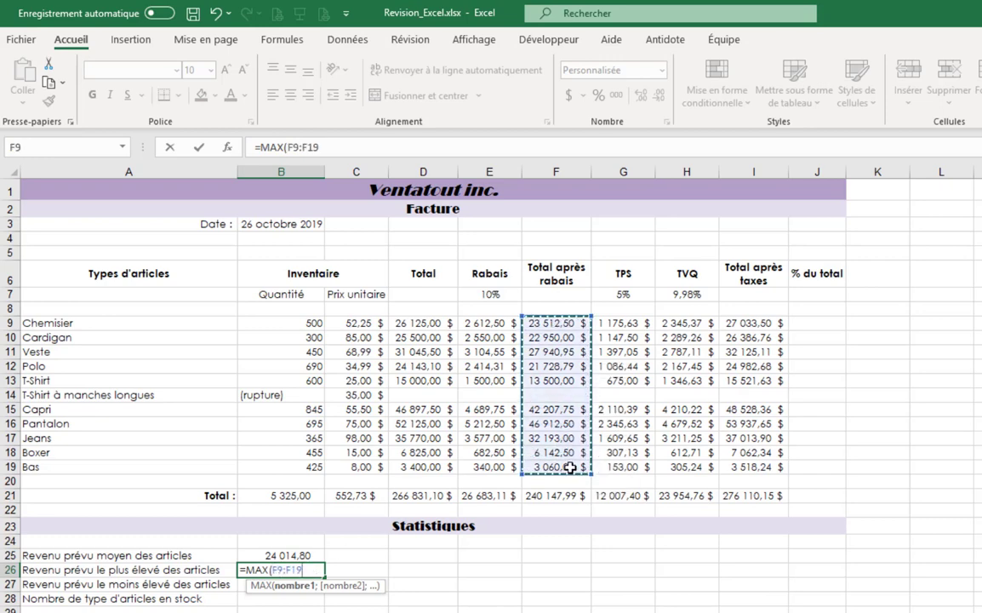
text())
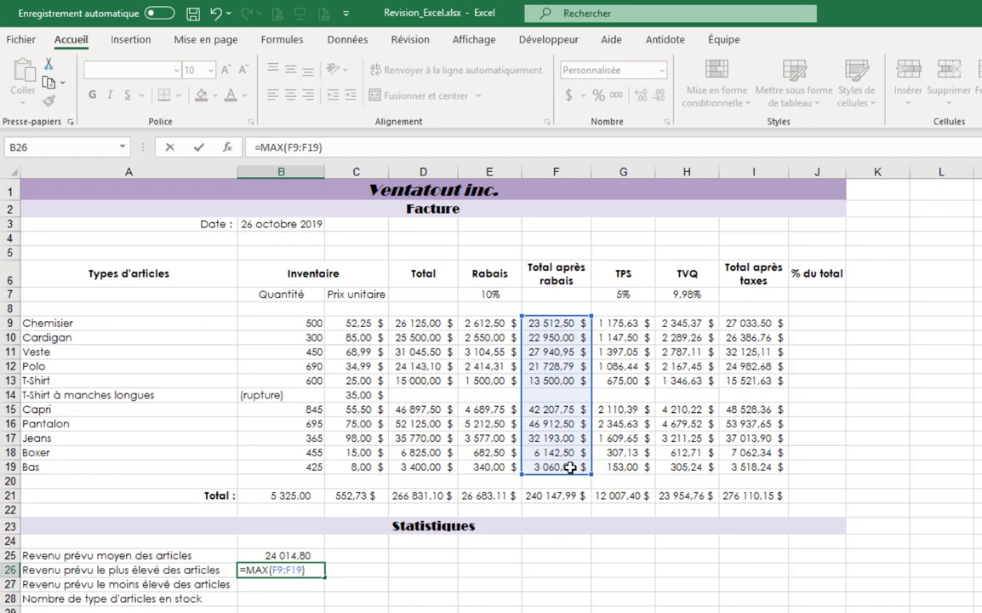
key(Return)
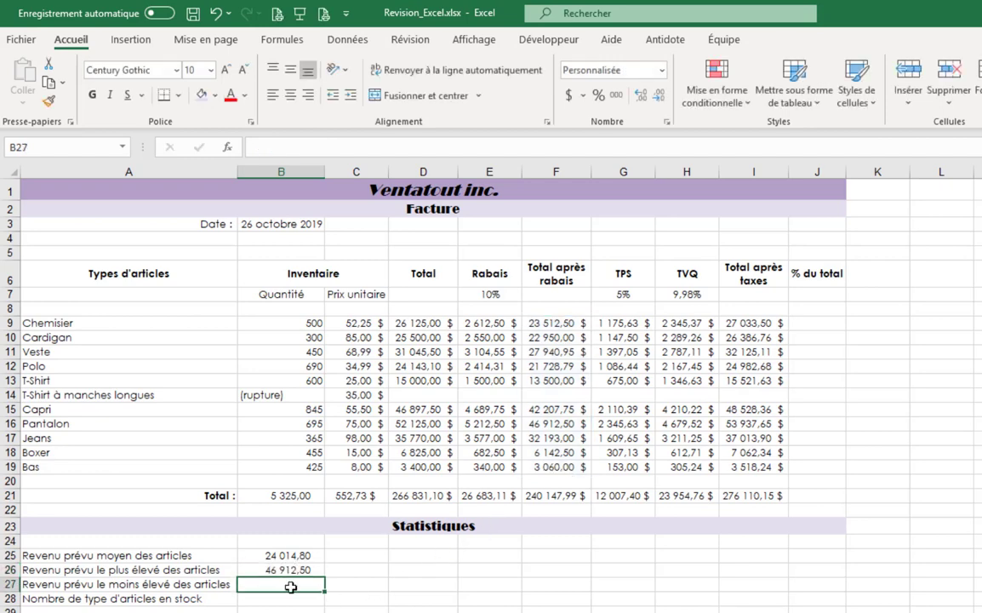
Enter =MIN(F9:F19) in B27 for the lowest revenue, 3 060,00.
text(=MIN)
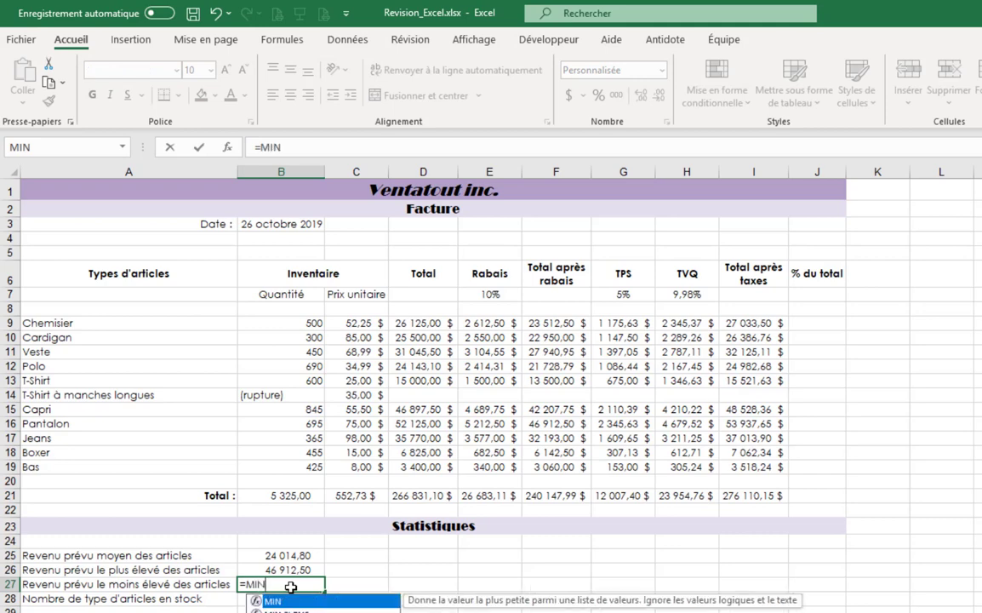
text(()
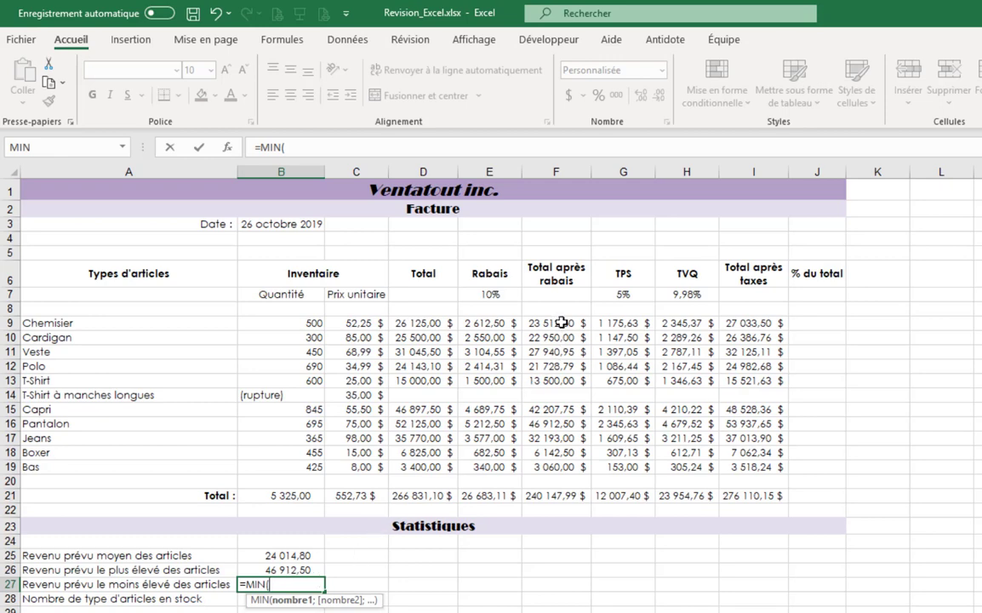
drag(561, 323, 561, 469)
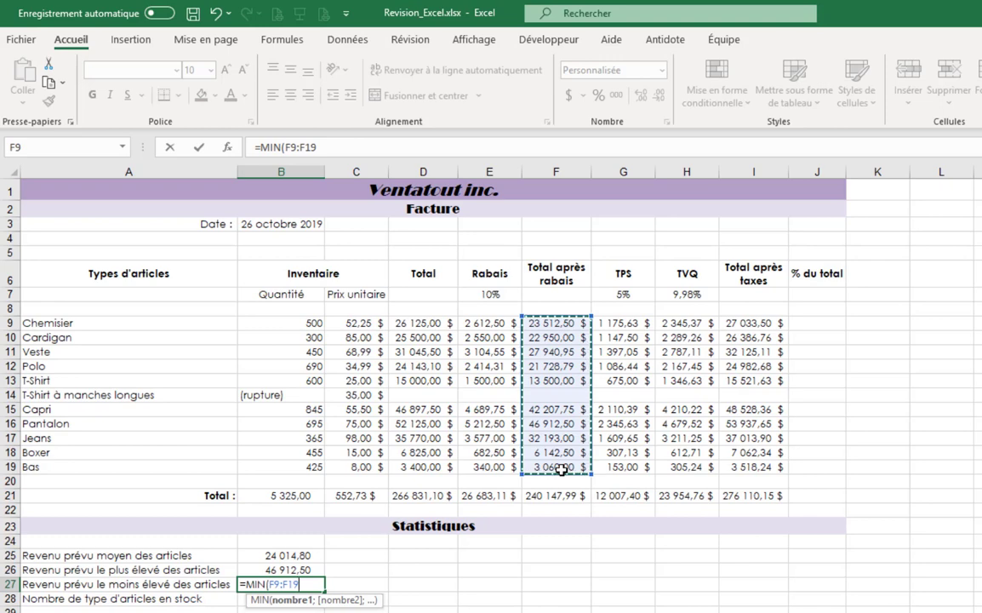
text())
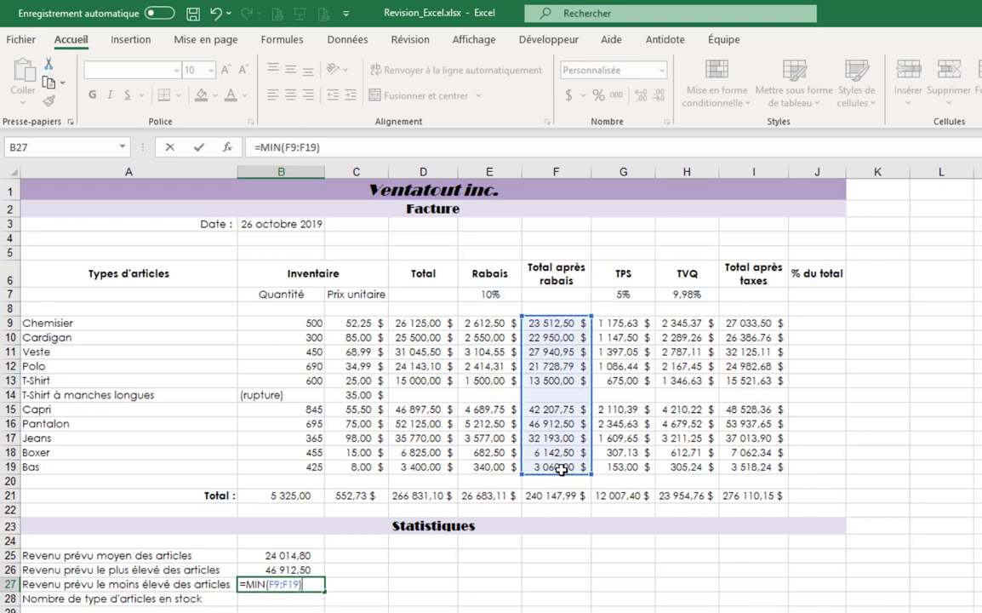
key(Return)
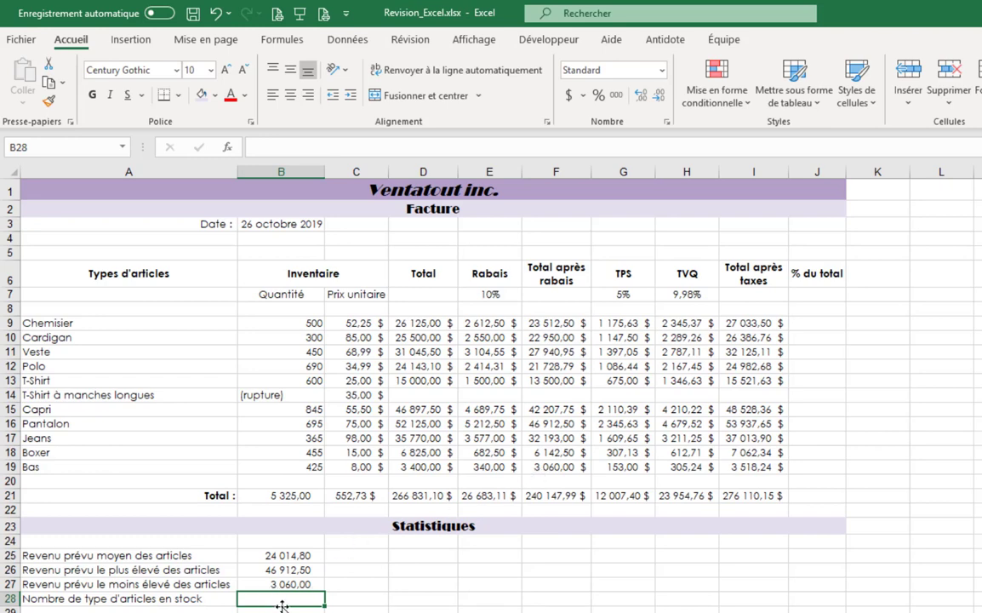
Count the article types in stock with =NB(B9:B19) in B28, giving 10.
text(=)
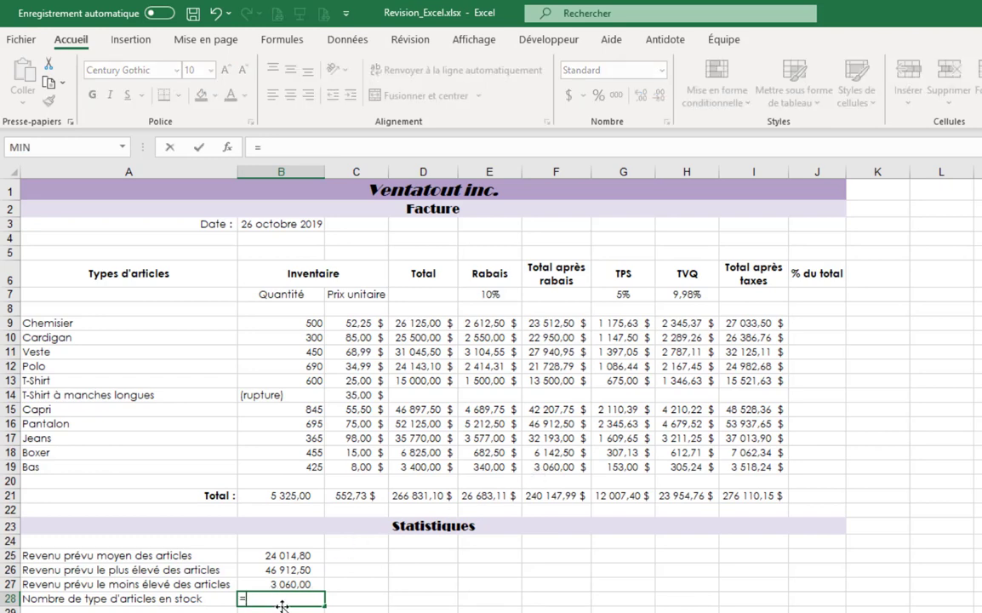
text(NB)
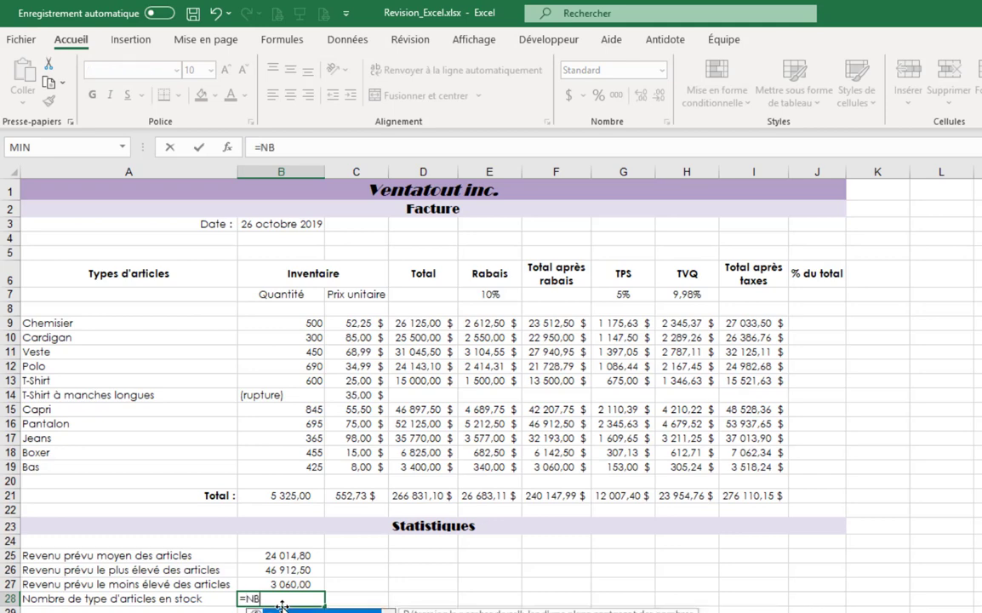
text(()
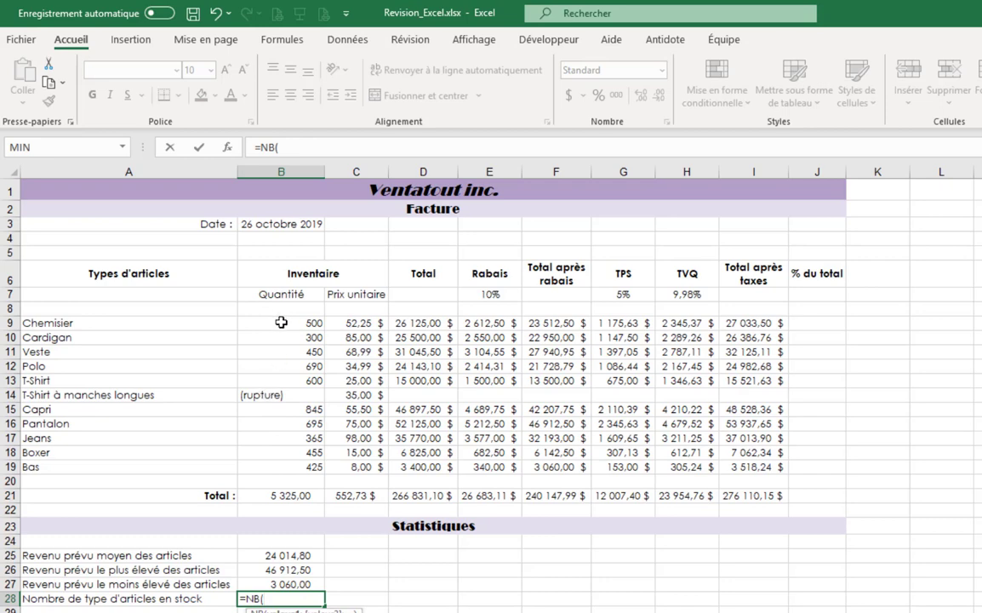
drag(281, 323, 300, 464)
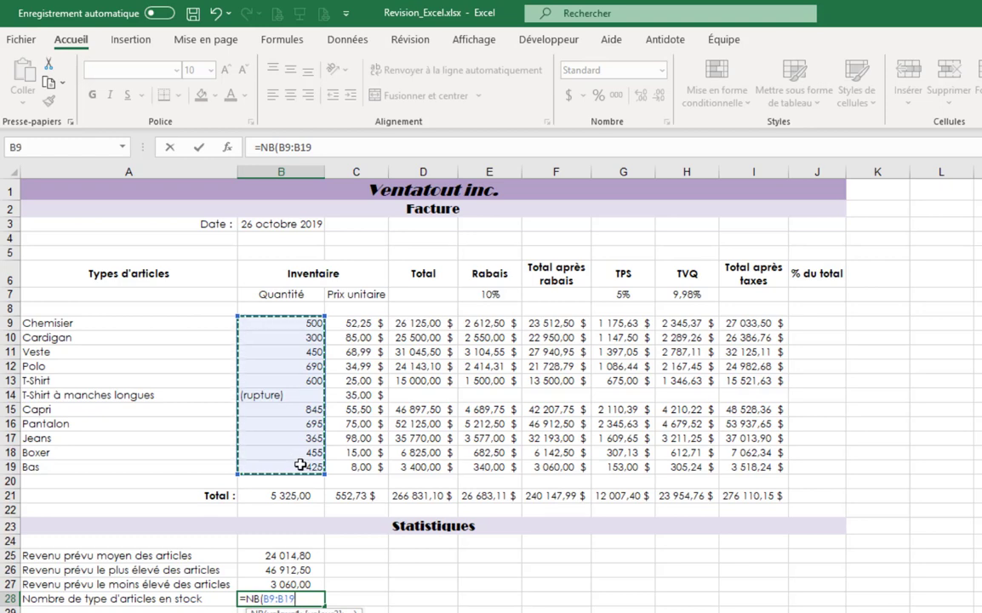
text())
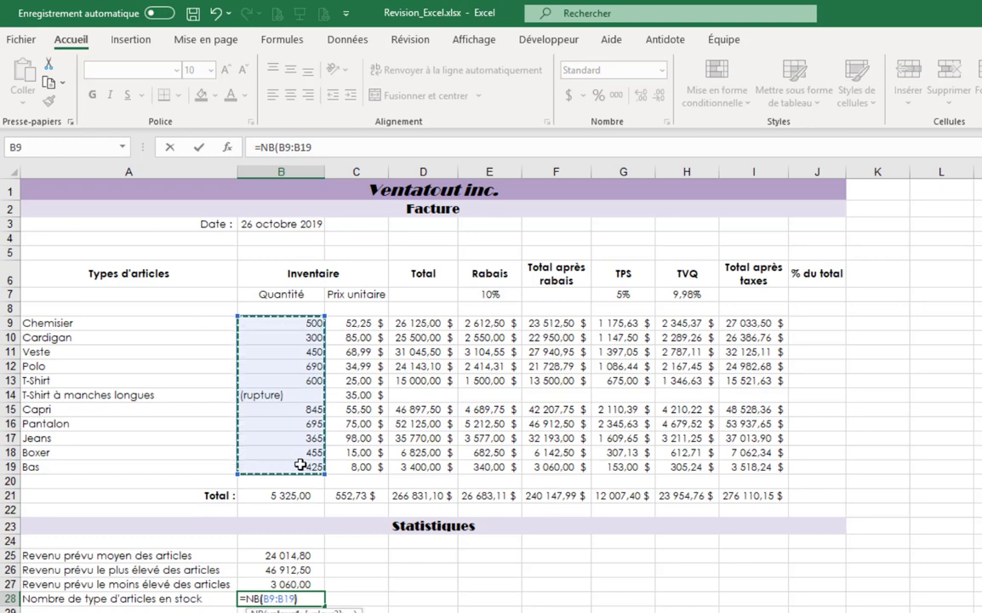
key(Return)
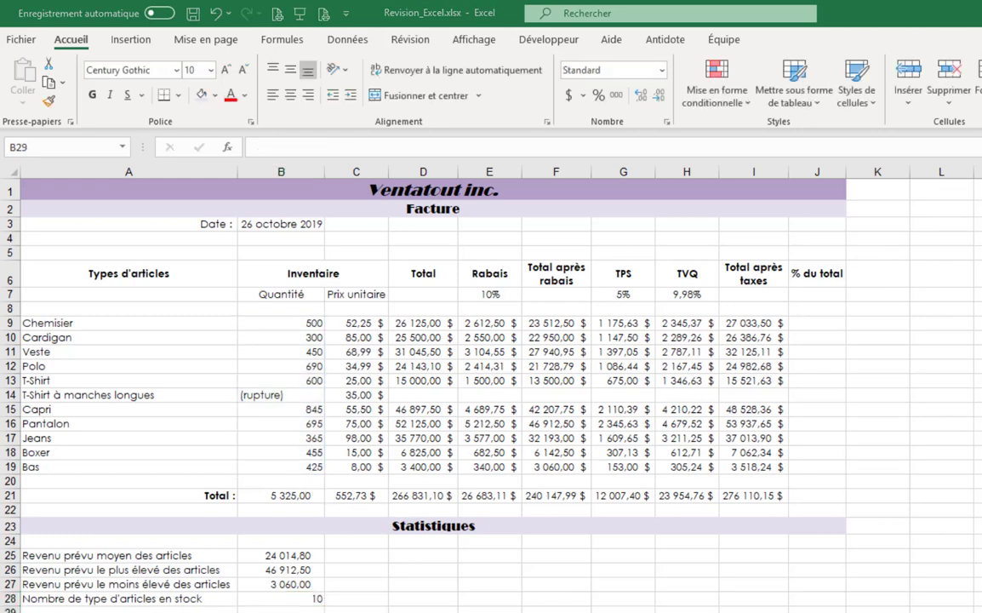
click(818, 322)
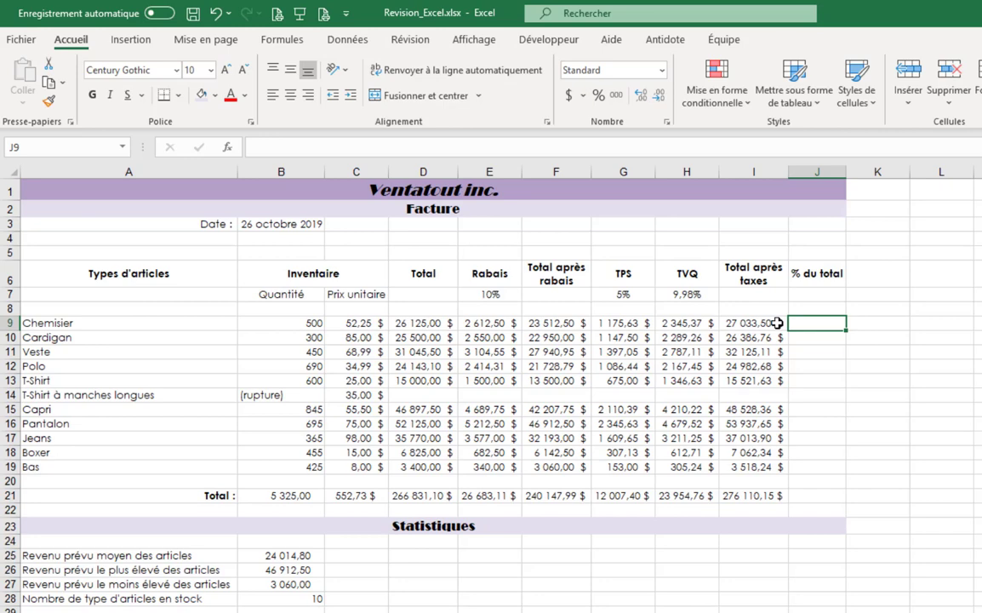
Add a % du total column J9:J19 from the after-tax totals I9:I19 via Quick Analysis.
drag(777, 323, 776, 467)
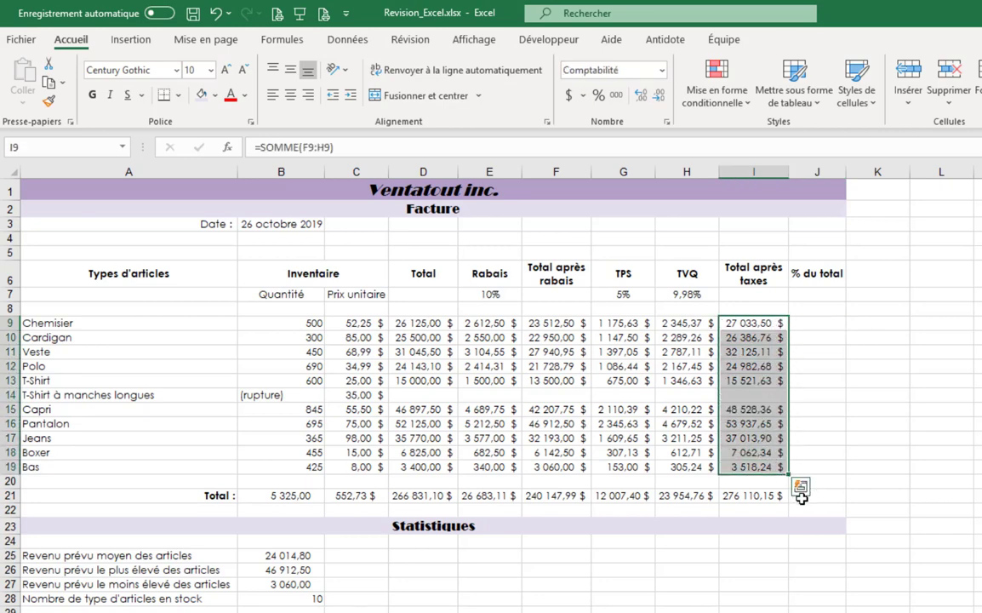
click(801, 488)
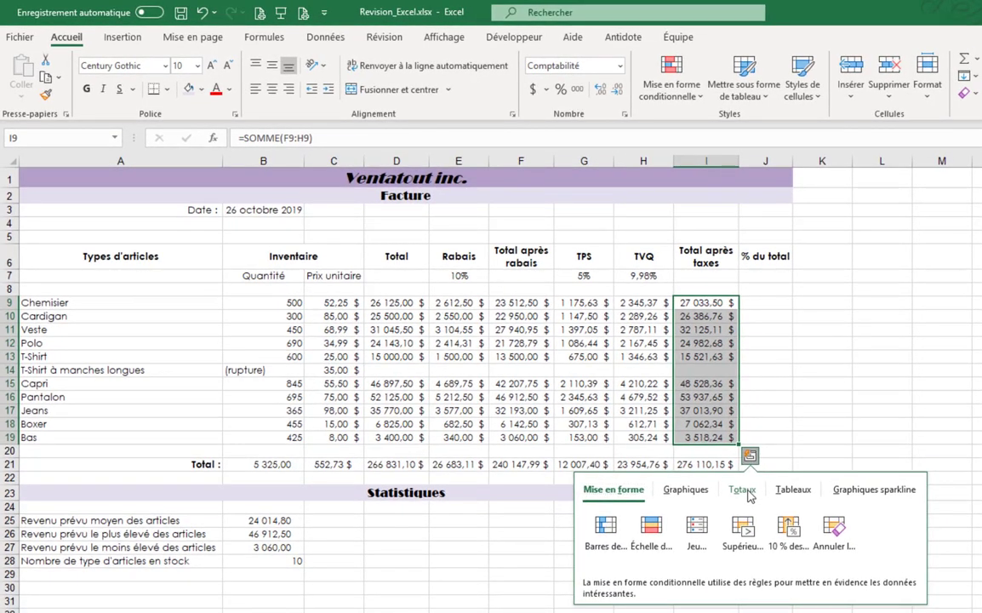
click(749, 496)
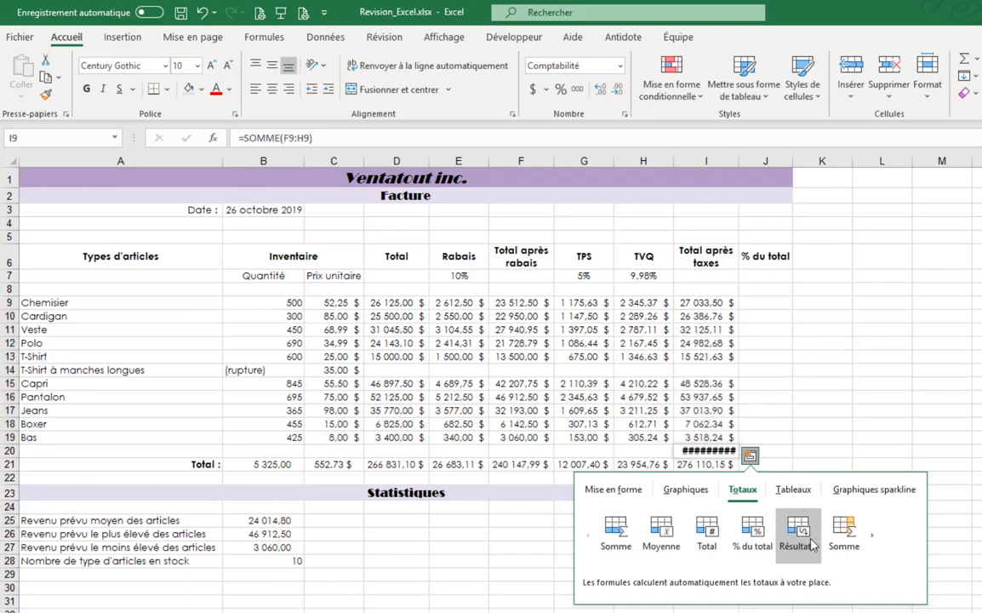
click(872, 537)
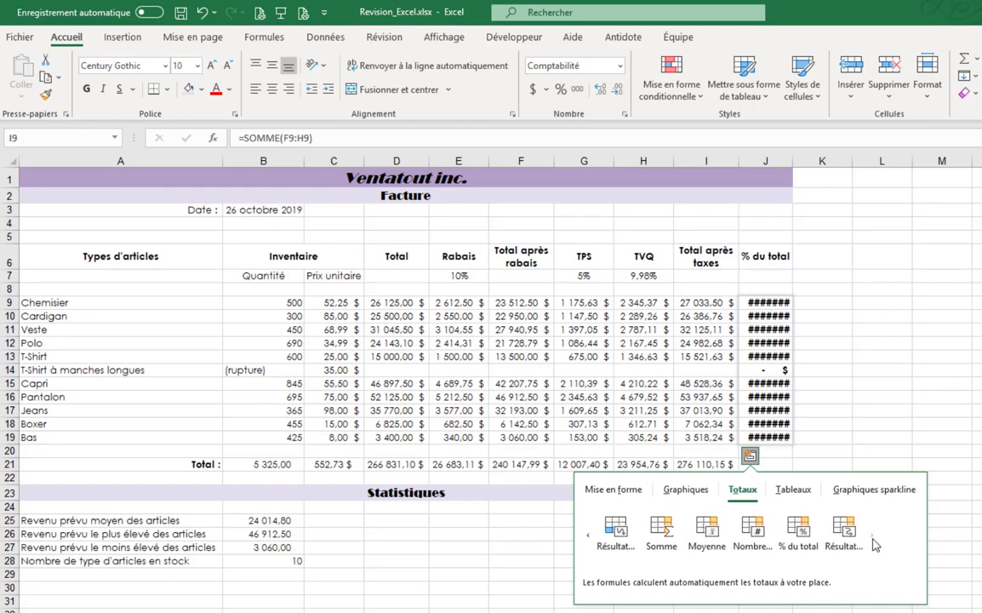
click(811, 549)
click(771, 304)
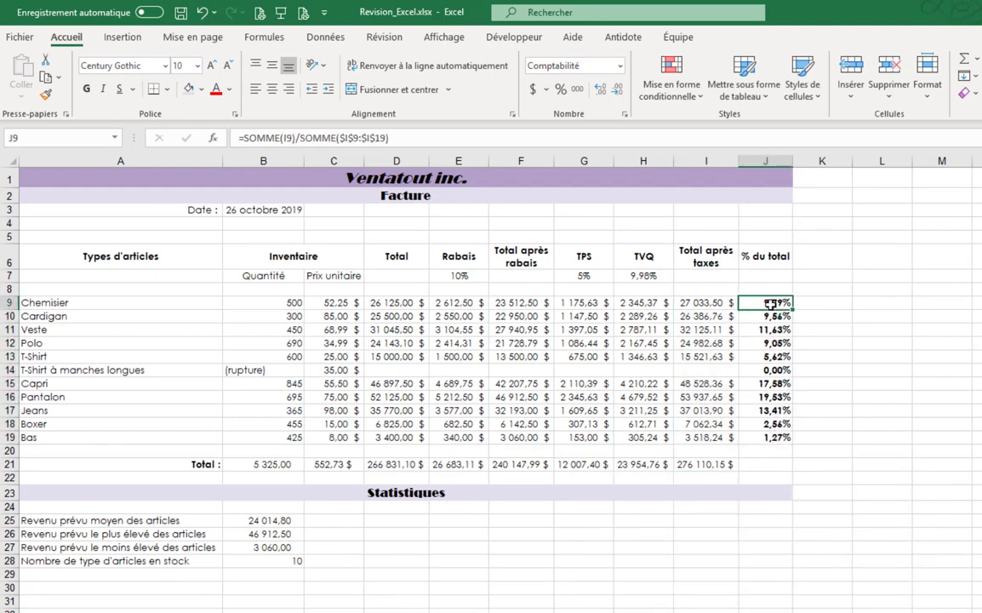
double_click(779, 305)
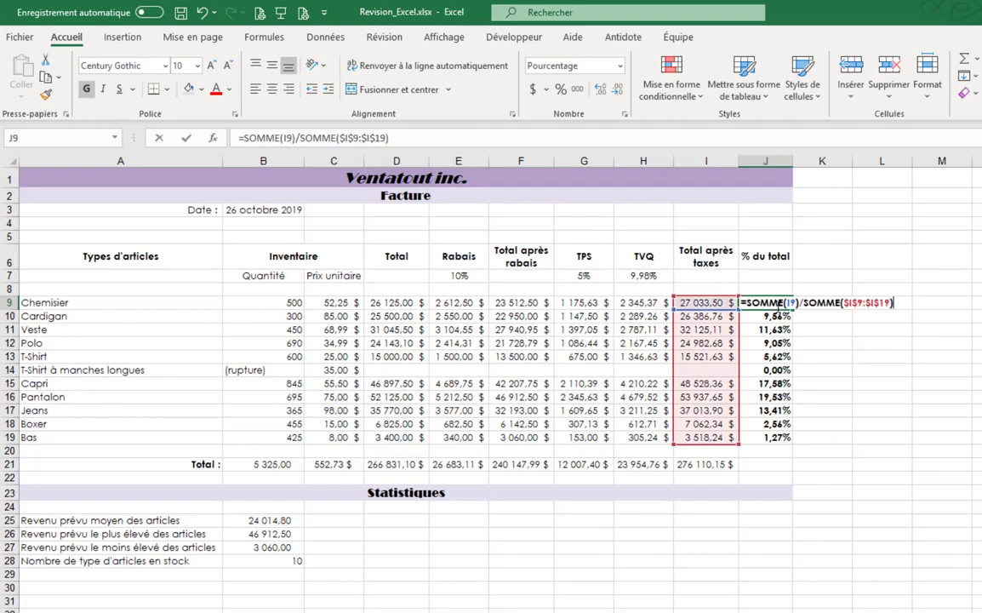